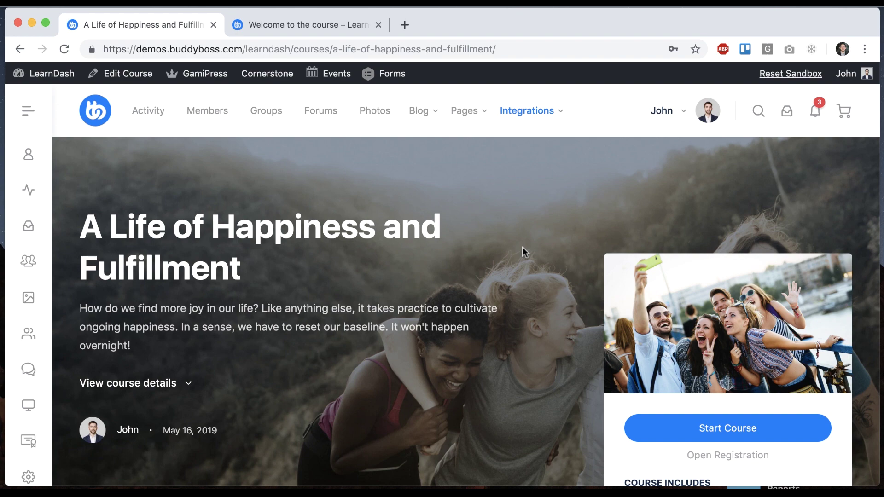
- Scroll through the course page, then view the Welcome to the course topic page
scroll(522, 247, down, 12)
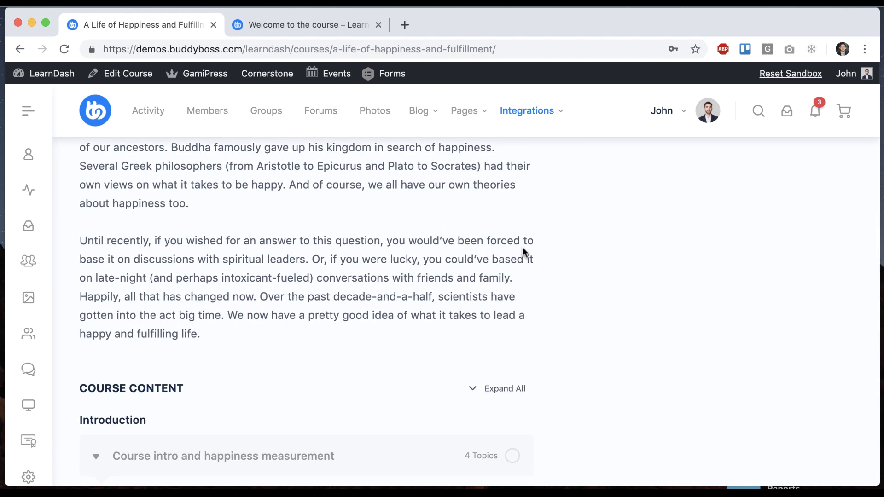
scroll(523, 247, up, 10)
scroll(529, 290, down, 15)
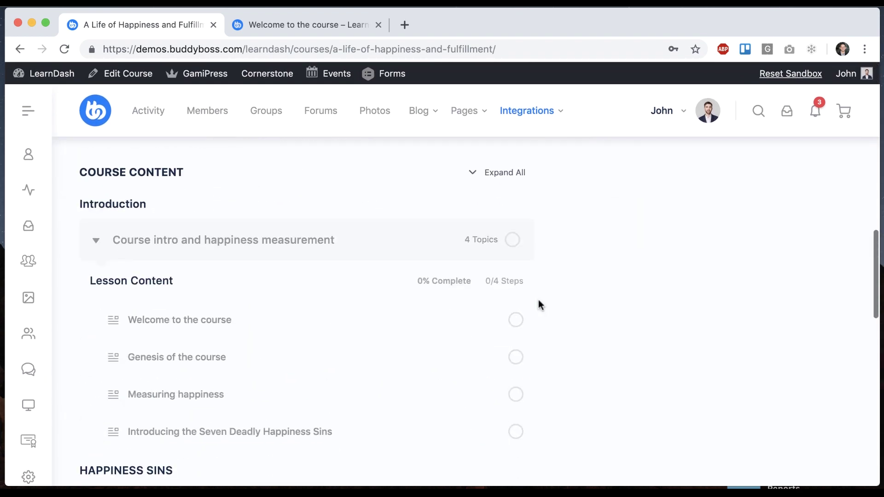
scroll(536, 276, down, 7)
click(330, 24)
scroll(417, 300, down, 5)
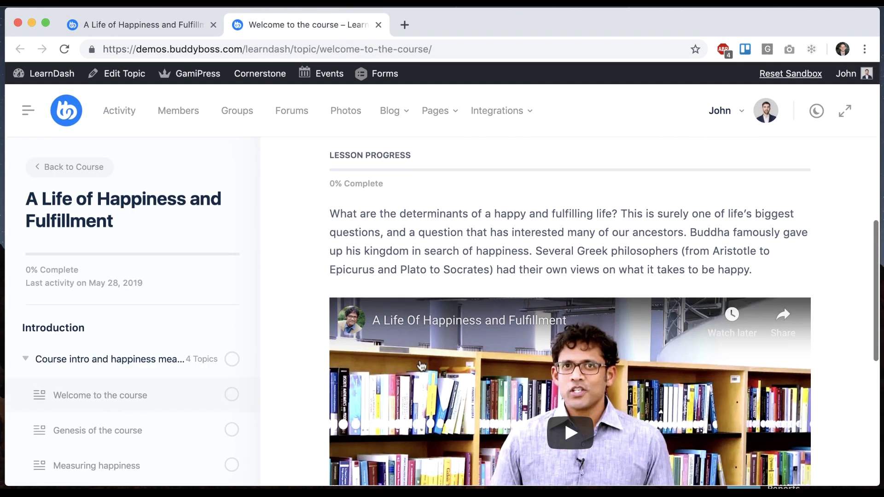
- Toggle the lesson page to dark mode and back, then return to the course overview
click(816, 111)
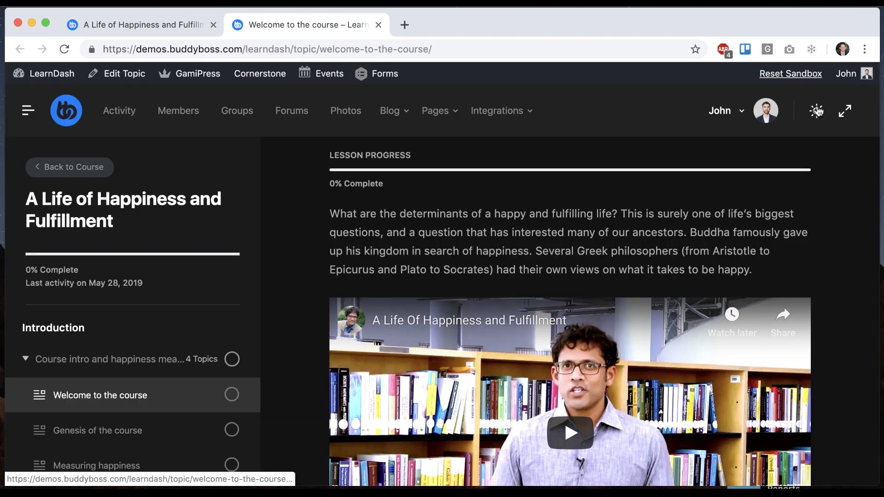
click(816, 111)
scroll(306, 286, down, 5)
scroll(305, 285, up, 10)
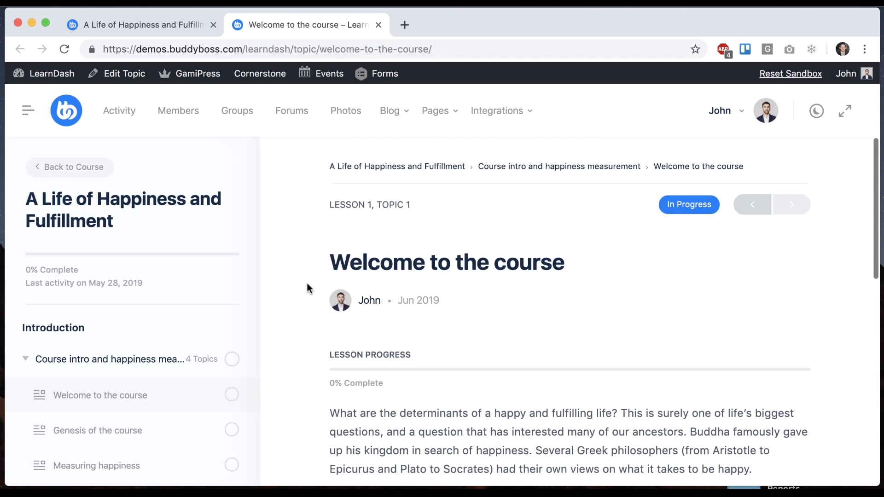
click(165, 23)
scroll(581, 281, up, 8)
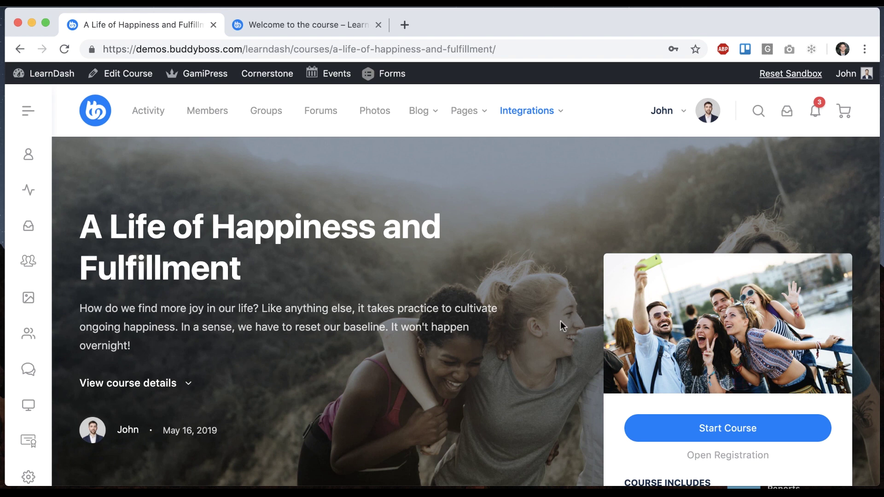
scroll(559, 322, down, 6)
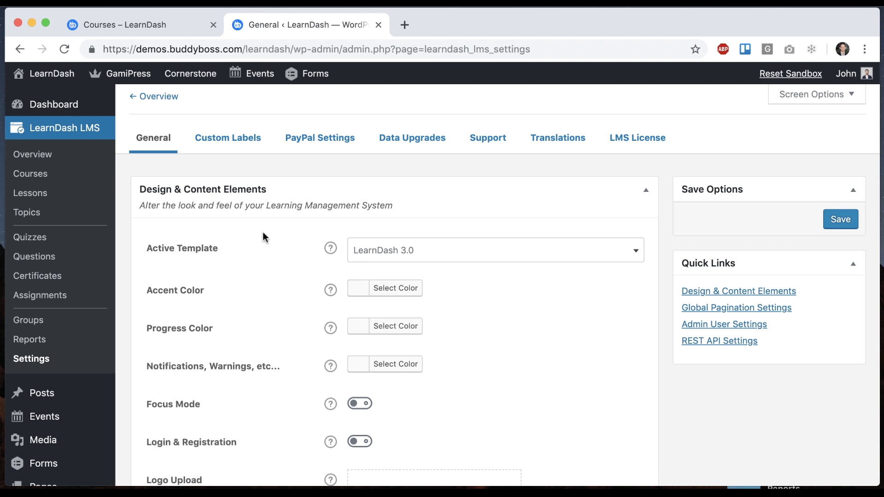
- Keep LearnDash 3.0 as the Active Template and bring up the BuddyBoss admin menu
click(378, 253)
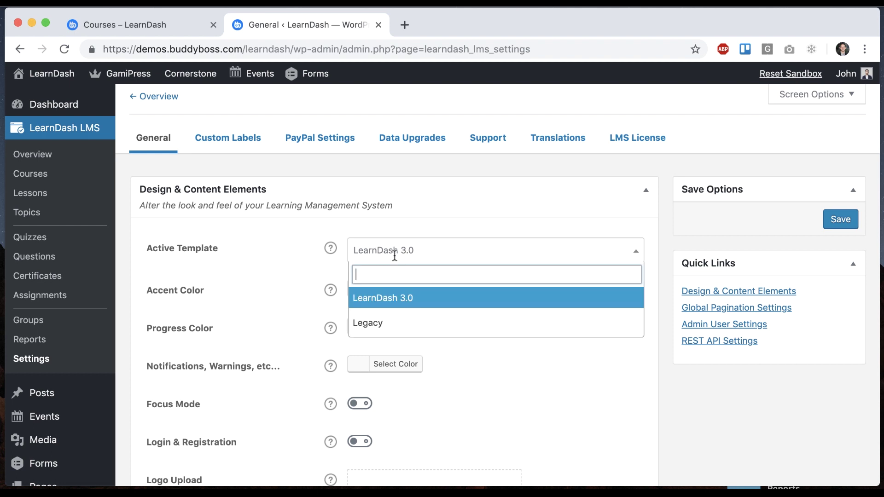
click(390, 302)
scroll(277, 267, down, 10)
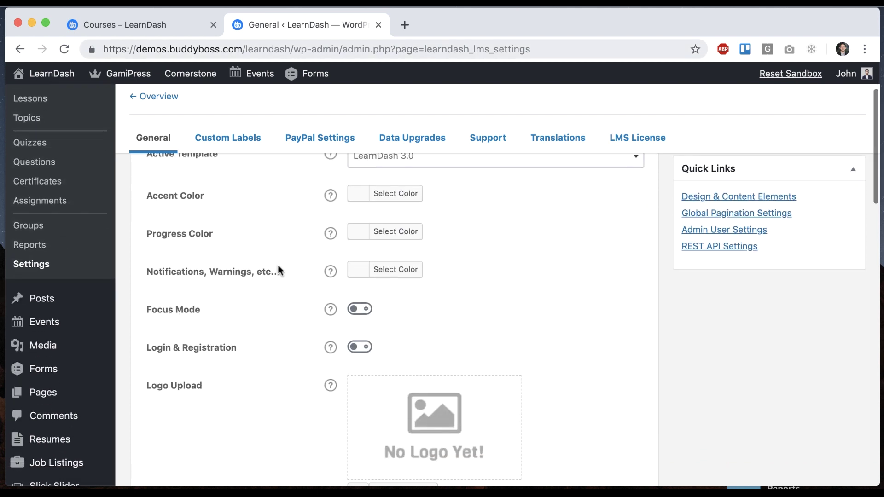
scroll(278, 267, down, 5)
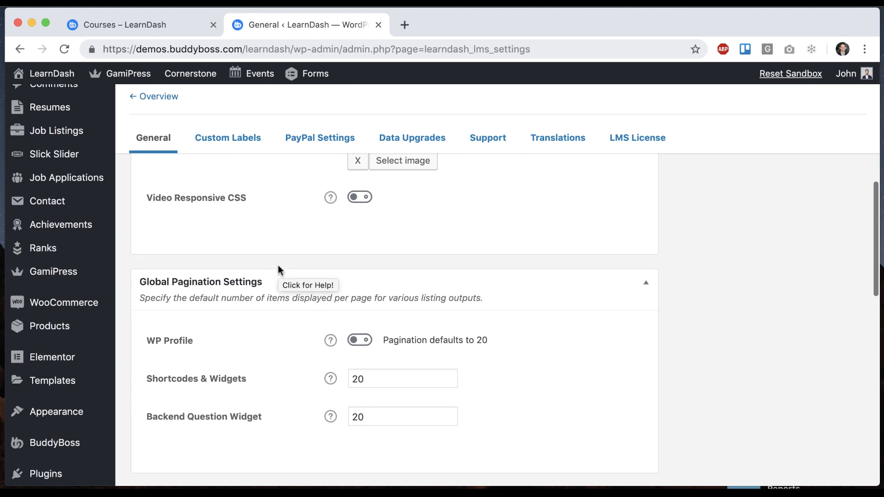
mouse_move(94, 349)
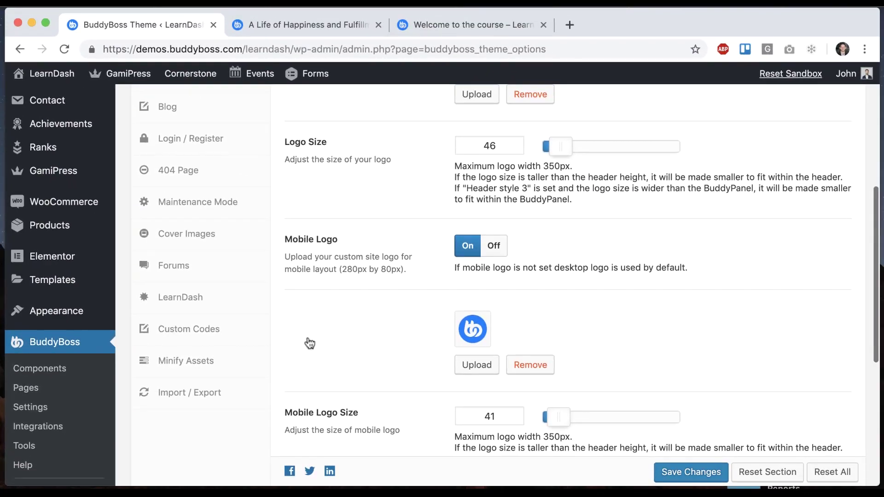
- Open BuddyBoss Theme Options' LearnDash section and locate the Course Single settings
click(230, 314)
scroll(351, 262, up, 2)
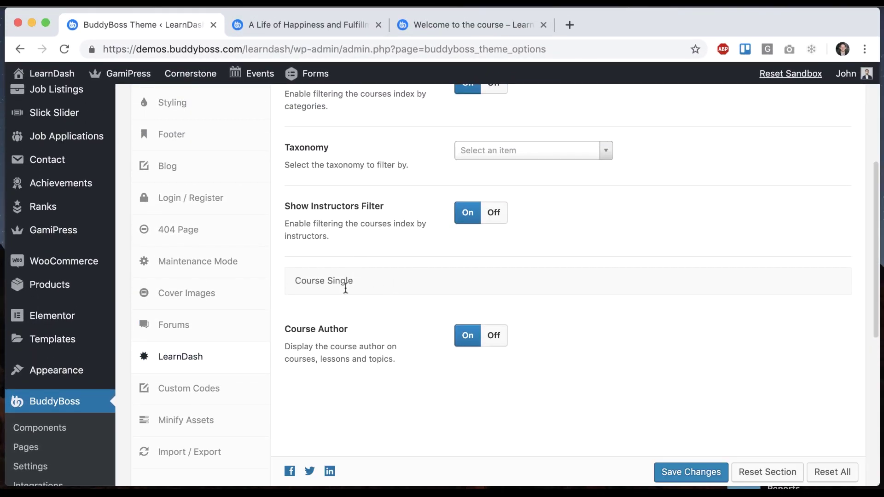
drag(297, 280, 356, 282)
click(404, 285)
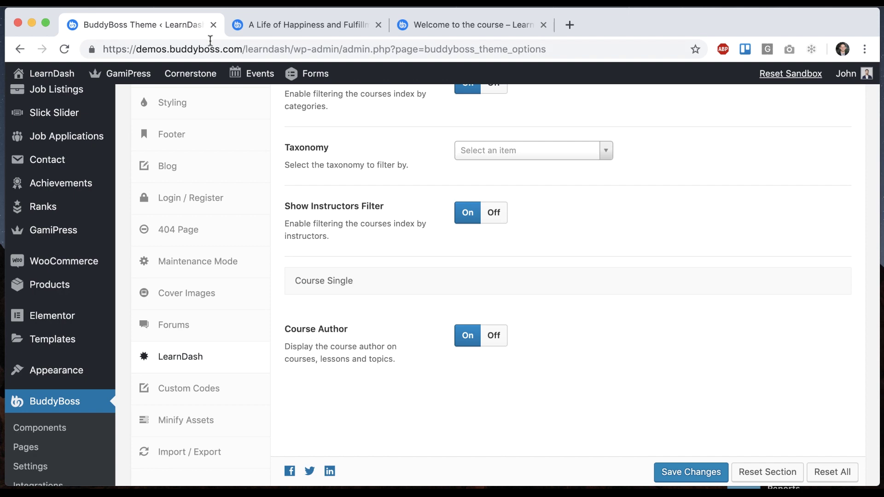
- Check the course page and Welcome to the course topic page, then return to theme options
click(267, 23)
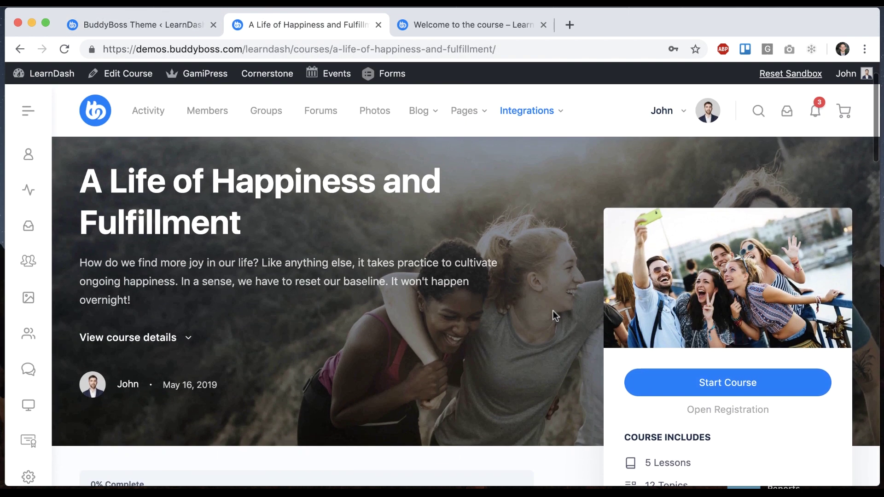
scroll(302, 366, down, 15)
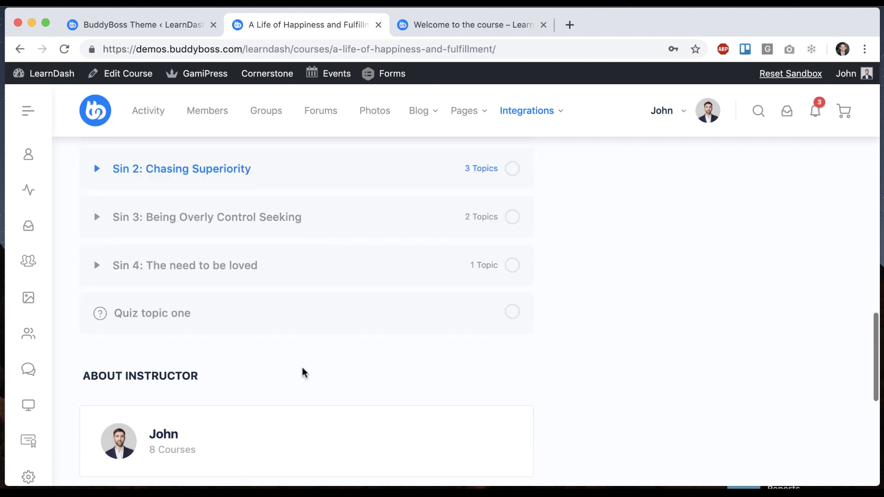
scroll(302, 368, down, 4)
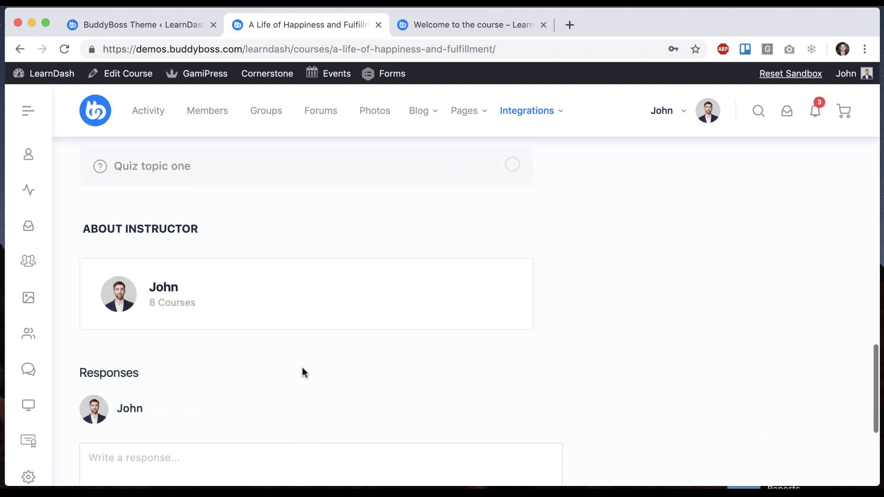
click(446, 30)
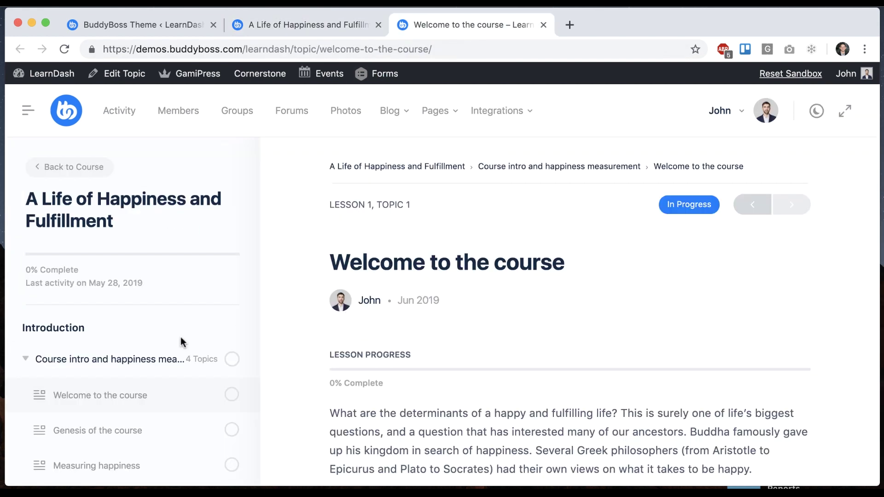
scroll(180, 337, down, 10)
scroll(182, 341, up, 10)
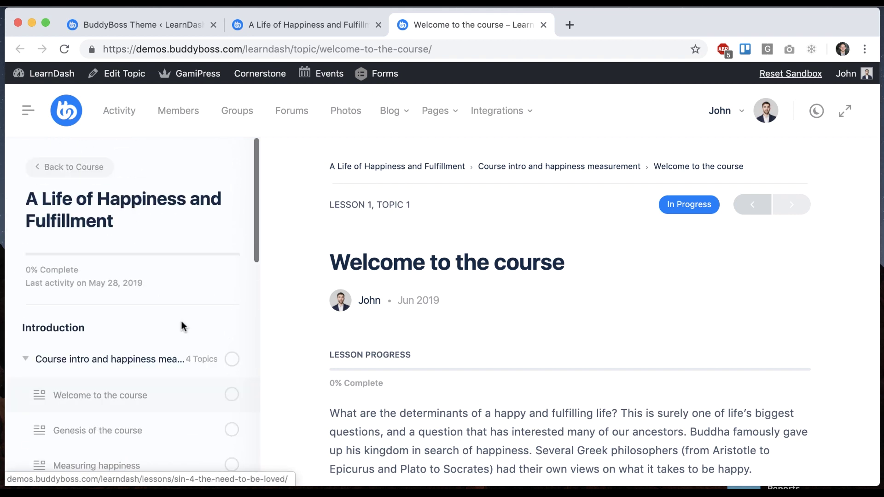
click(179, 21)
- Set Course Author to Off and reload the course and topic pages to confirm it's hidden
click(494, 335)
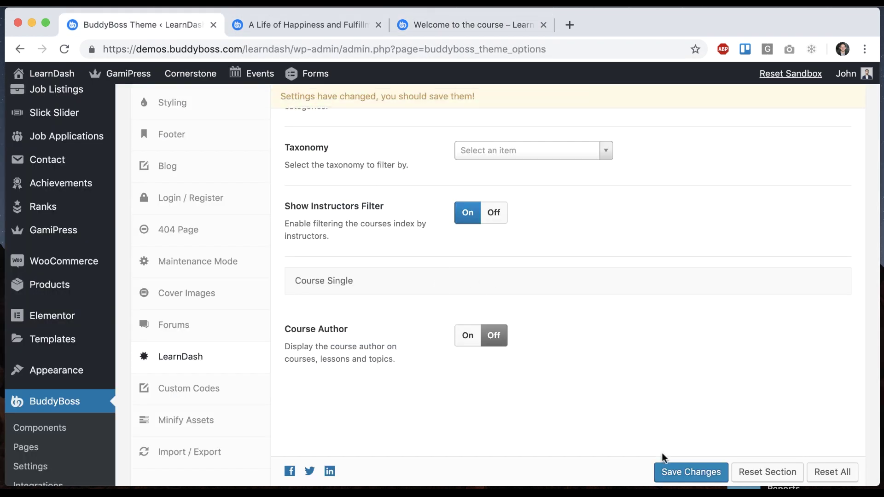
scroll(627, 367, up, 1)
click(305, 22)
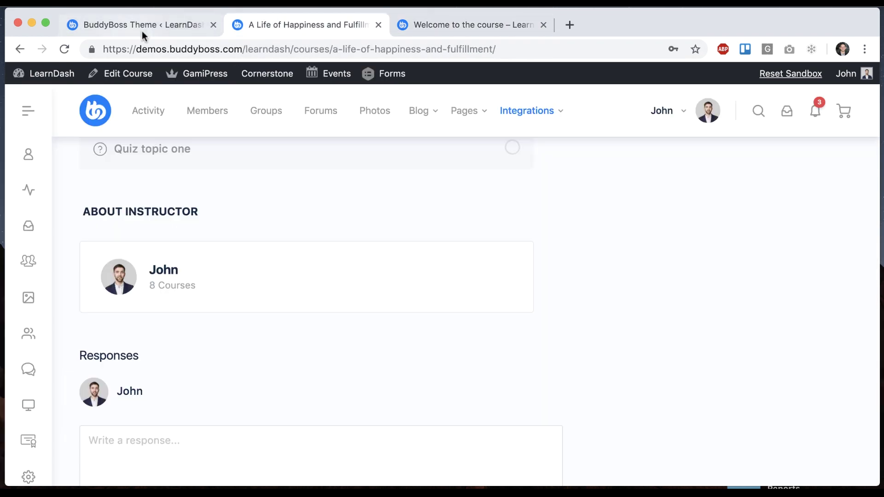
click(65, 49)
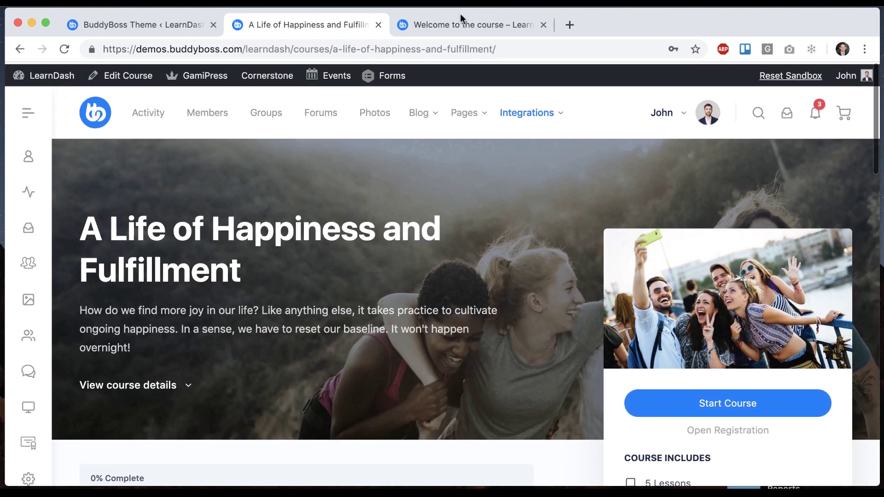
click(448, 25)
click(65, 49)
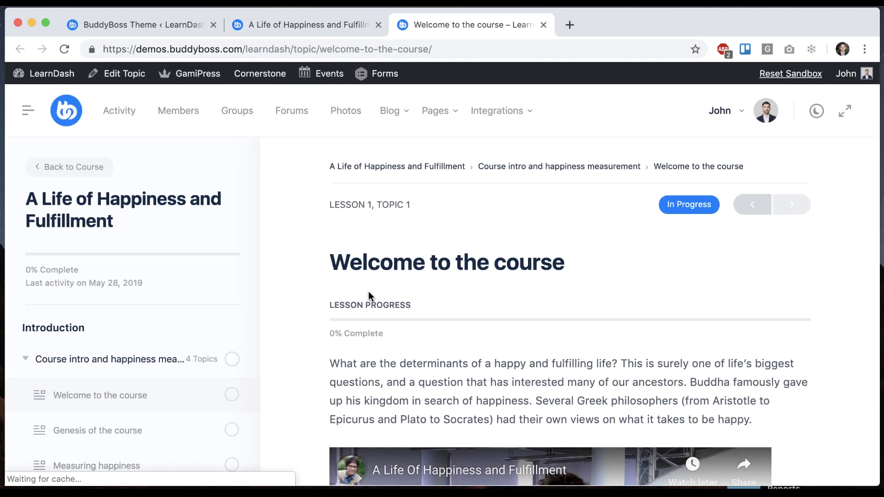
scroll(297, 290, down, 8)
scroll(297, 289, up, 10)
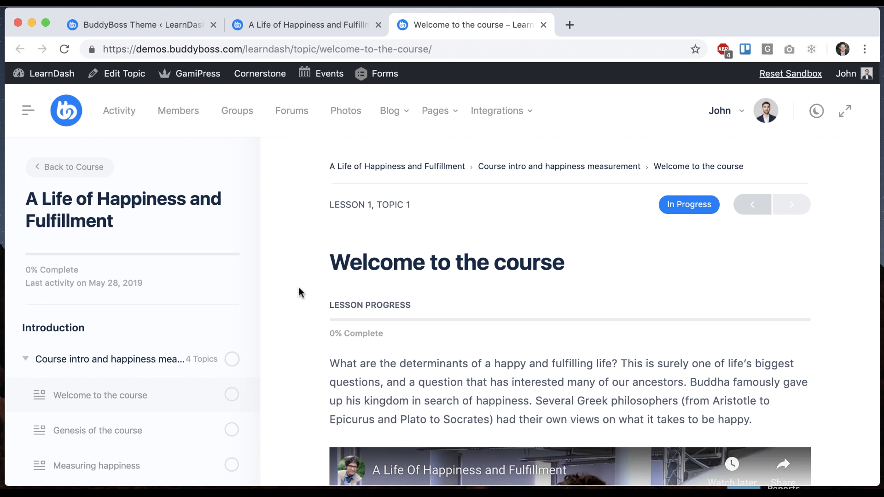
- Go back to the theme options' LearnDash section
click(138, 25)
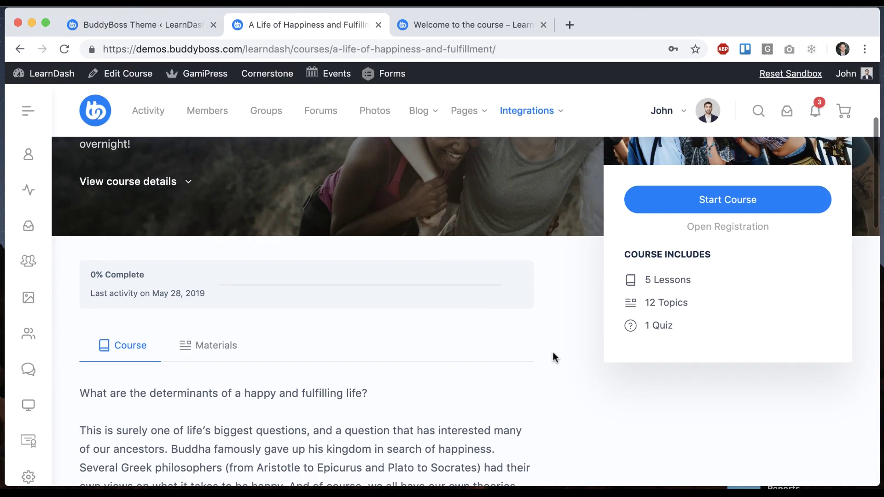
scroll(316, 350, down, 3)
scroll(313, 348, up, 7)
scroll(313, 347, up, 2)
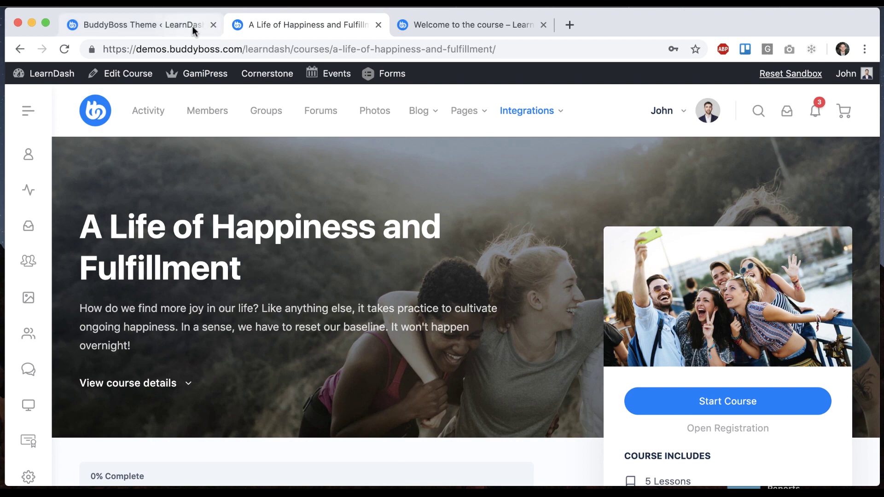
click(180, 24)
- Open the A Life of Happiness and Fulfillment course for editing from the LearnDash courses list
scroll(144, 163, up, 5)
scroll(145, 163, up, 3)
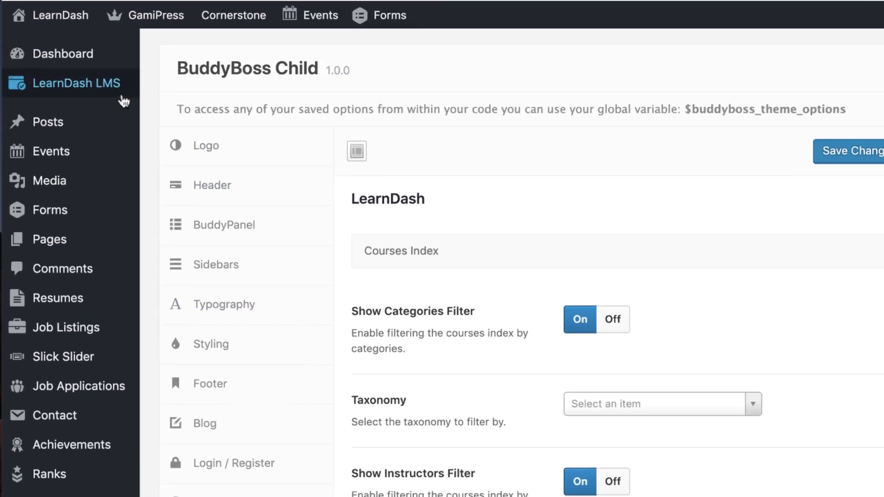
mouse_move(128, 36)
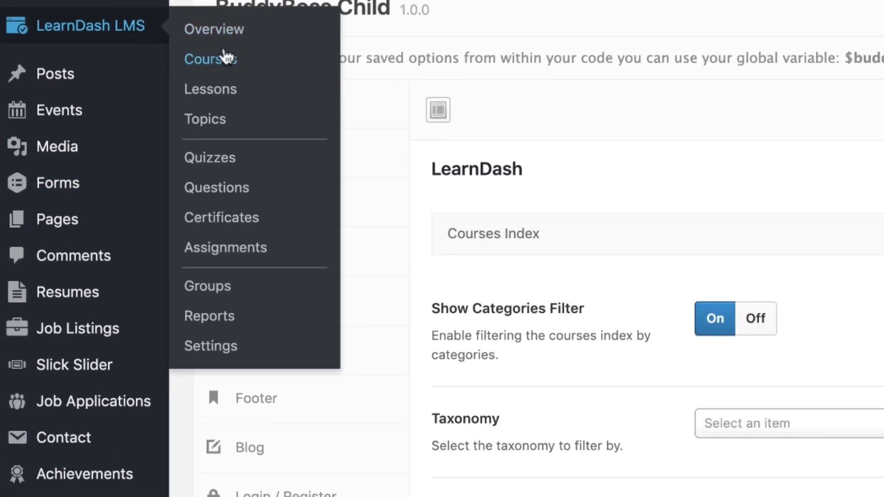
click(226, 58)
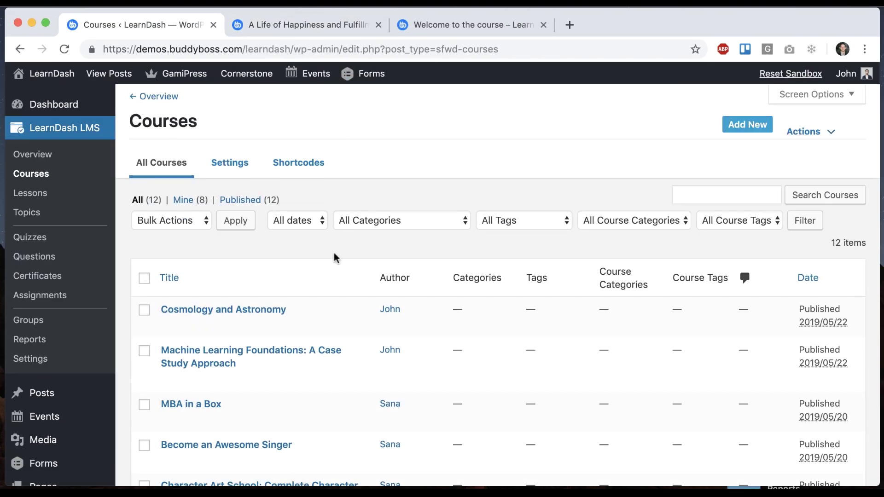
scroll(336, 257, down, 10)
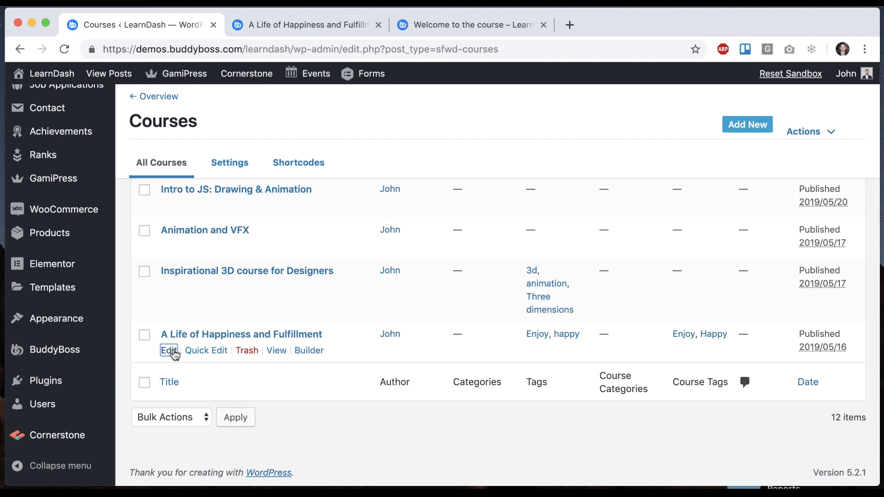
click(170, 351)
- Compare the course title in the editor with the published course page
click(253, 27)
click(161, 23)
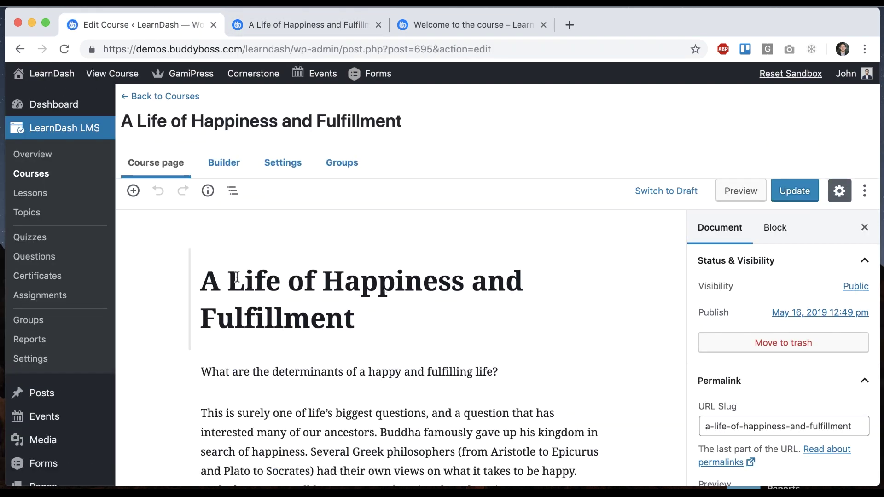
drag(236, 277, 355, 319)
click(267, 24)
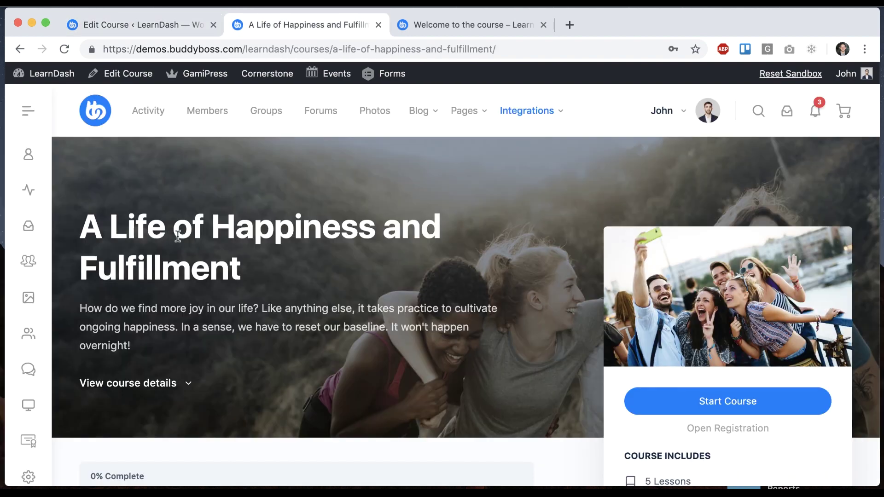
click(141, 23)
scroll(266, 241, down, 4)
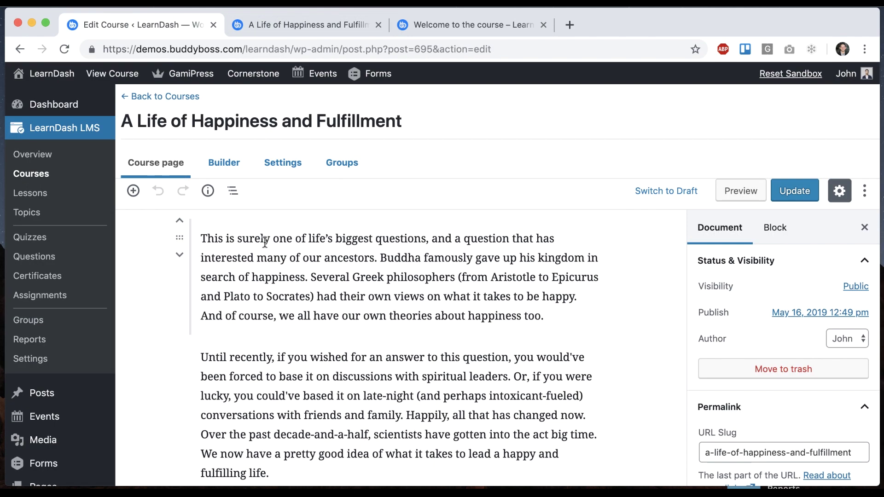
scroll(265, 242, down, 5)
scroll(265, 239, up, 3)
- Compare the course short description in the editor with the live course header text
click(266, 24)
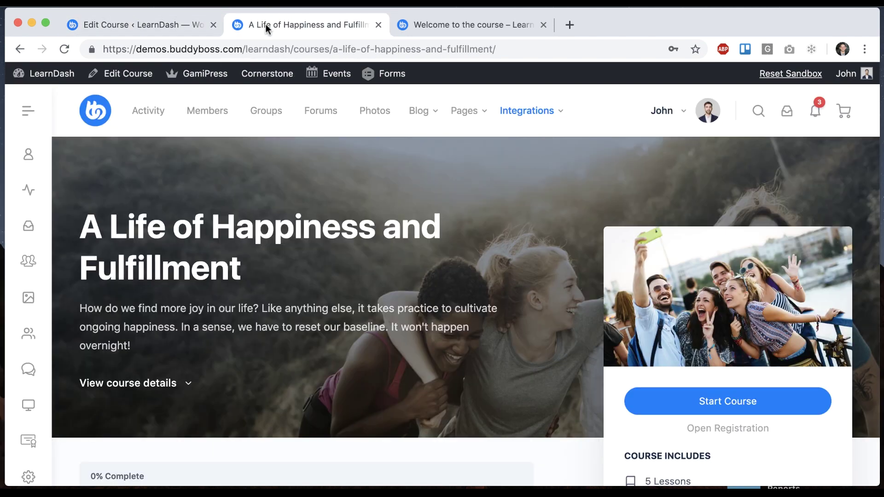
scroll(327, 269, down, 8)
scroll(258, 292, up, 8)
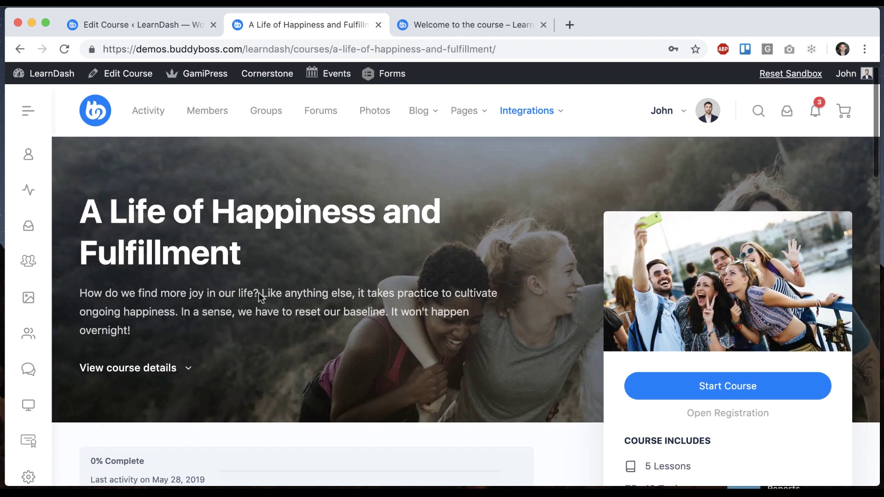
scroll(258, 292, up, 1)
click(159, 25)
scroll(377, 295, down, 5)
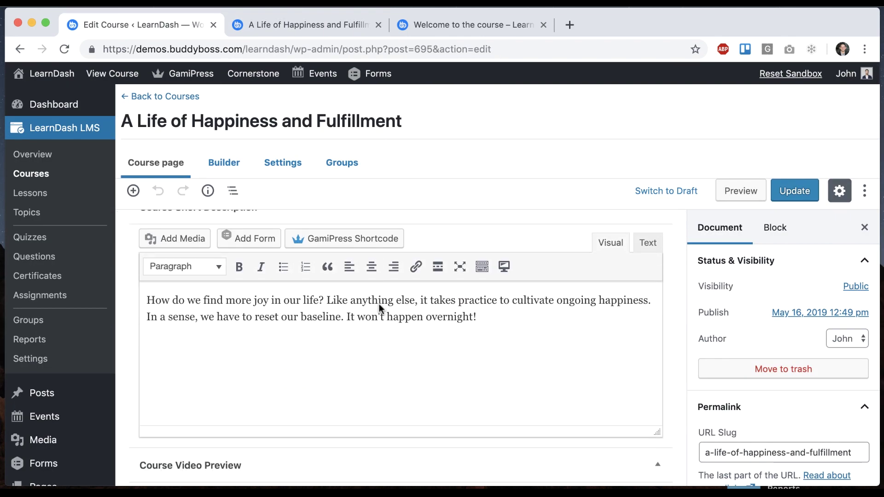
scroll(460, 302, up, 1)
drag(487, 362, 323, 334)
click(281, 25)
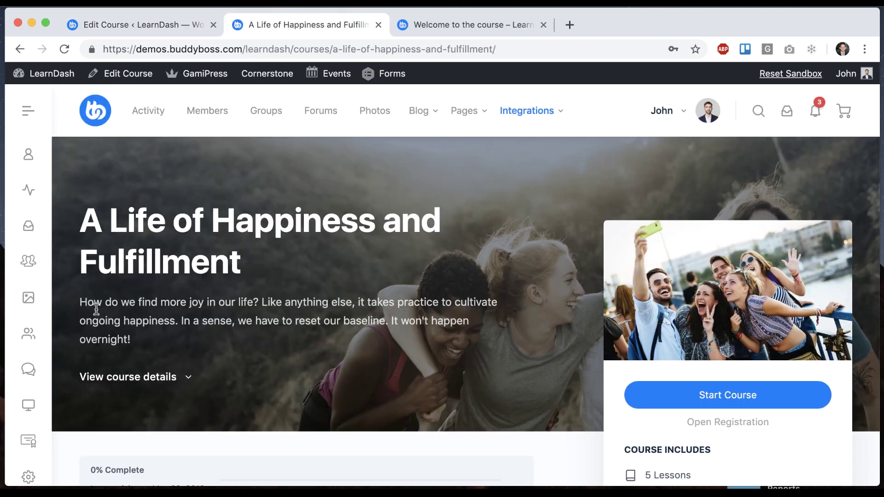
drag(93, 303, 139, 328)
click(184, 340)
- Check the Materials section on the live page, then open the course's Settings tab
scroll(241, 327, down, 6)
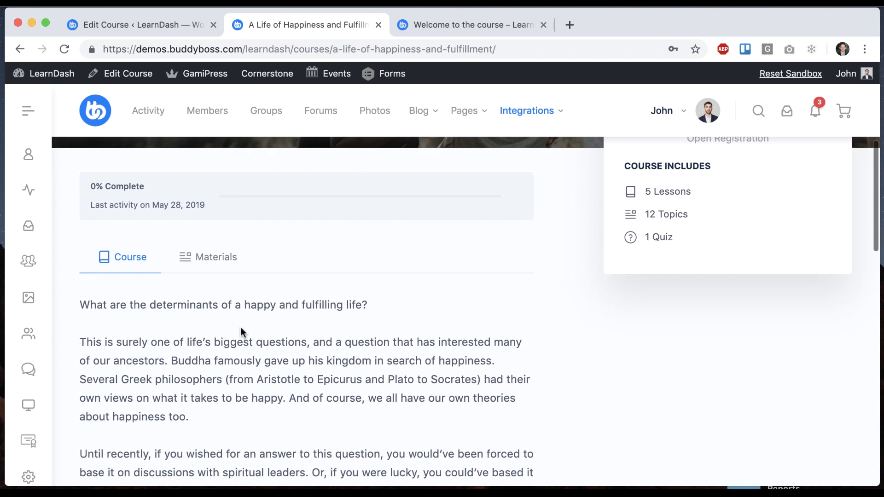
click(205, 257)
click(161, 27)
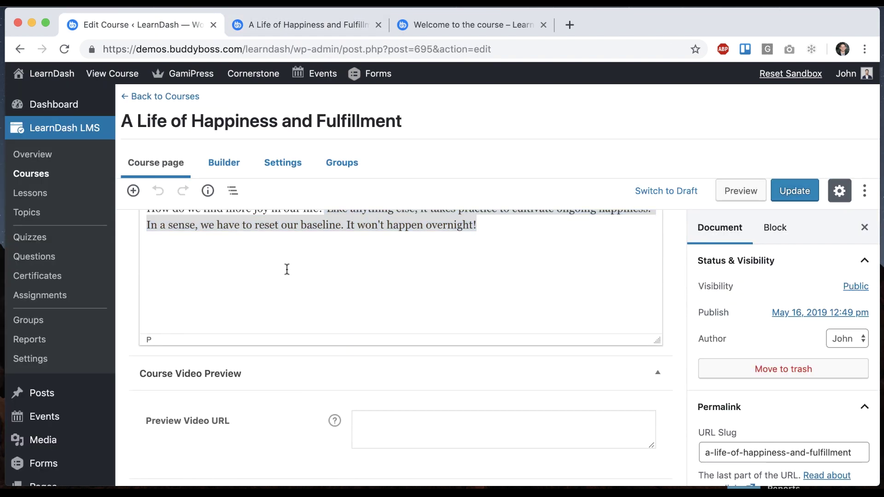
click(281, 165)
- Switch off Course Materials, update the course, and reload the live page to confirm
scroll(320, 179, up, 10)
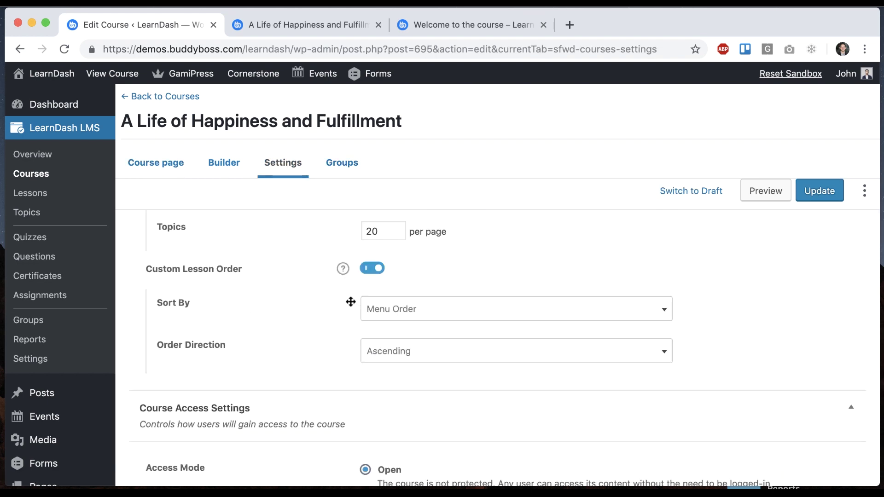
click(370, 304)
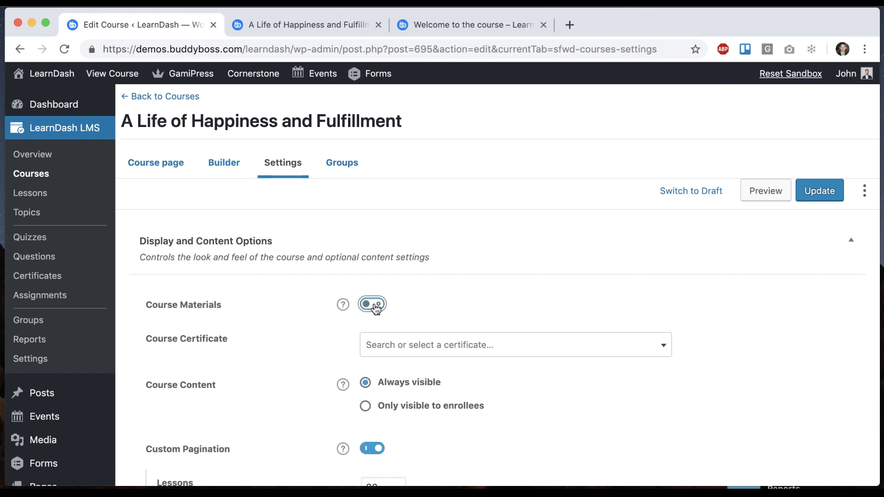
click(813, 191)
click(300, 25)
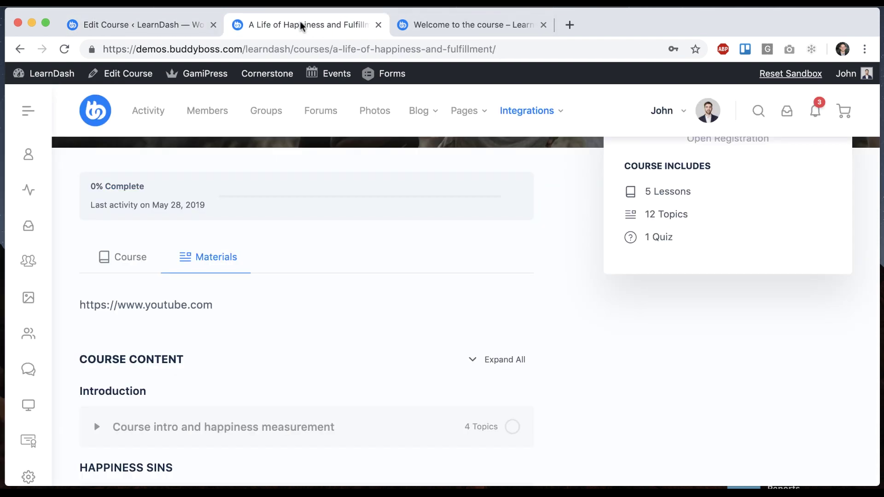
key(super+r)
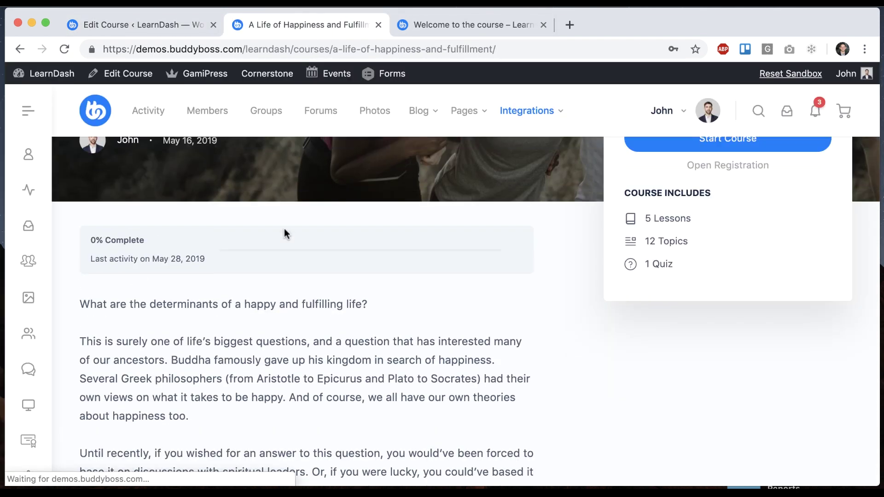
scroll(250, 349, down, 4)
scroll(249, 349, up, 4)
- Turn Course Materials back on and delete its youtube.com link
click(154, 26)
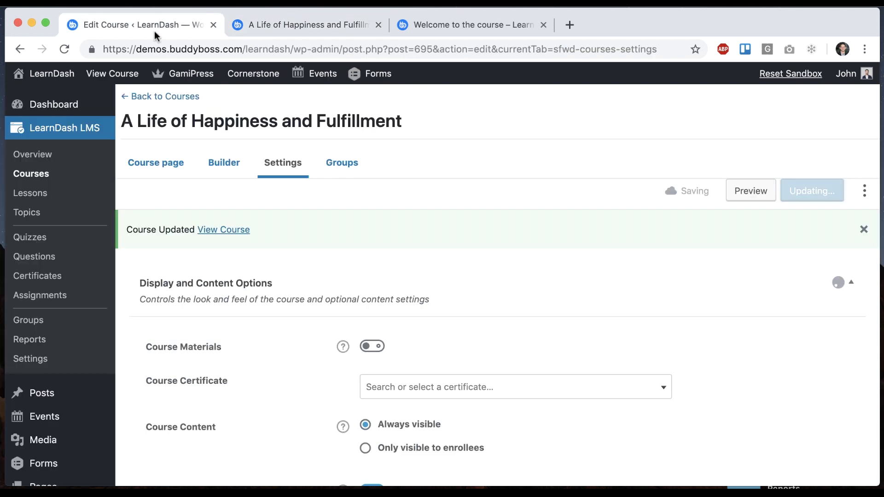
click(373, 346)
scroll(437, 305, down, 3)
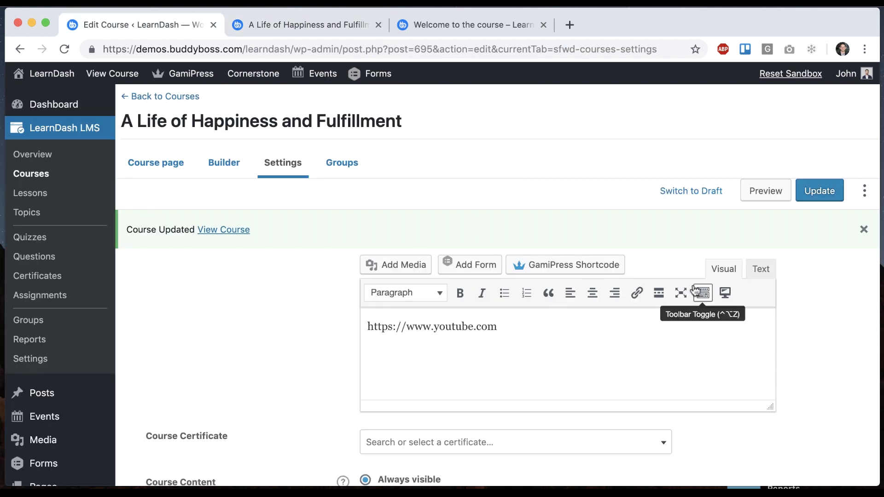
drag(528, 328, 371, 317)
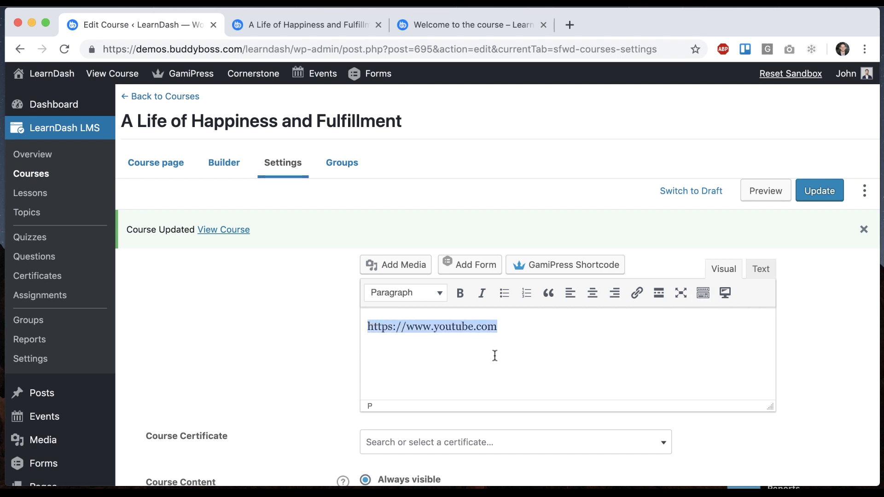
key(BackSpace)
- Insert the Plugin Backup - LearnDash LMS - 3.0.1 zip from the media library and update the course
click(400, 265)
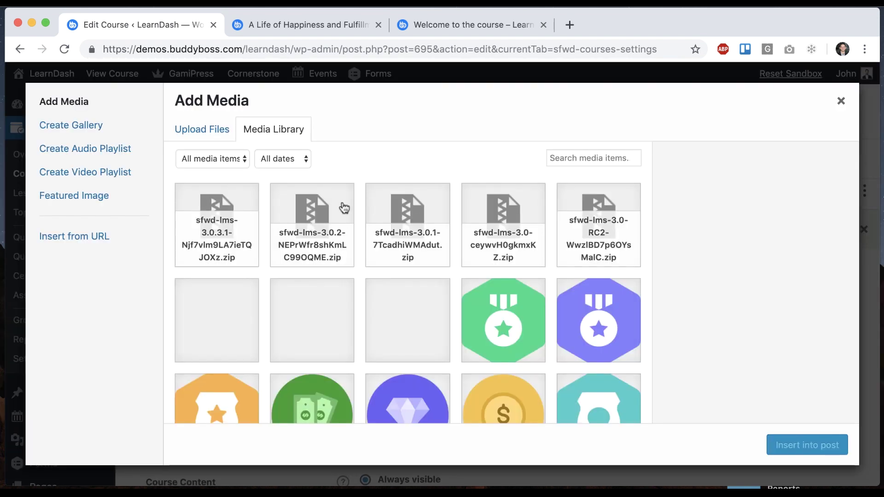
click(401, 218)
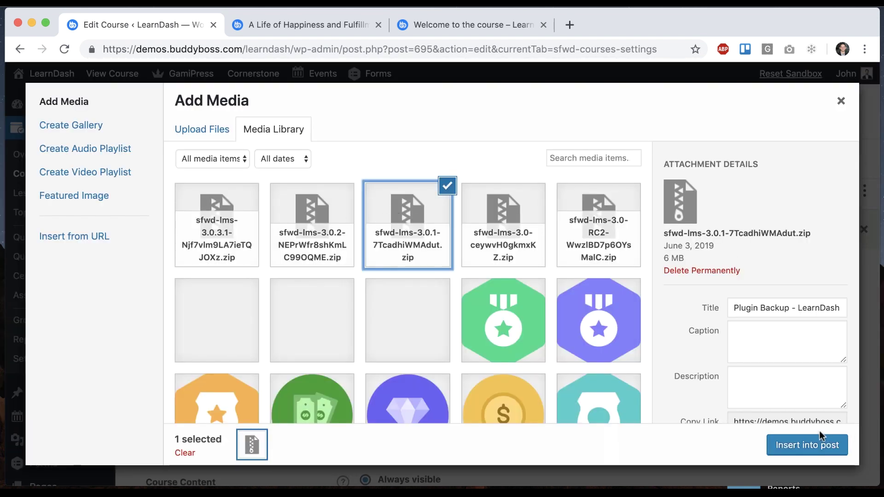
click(811, 446)
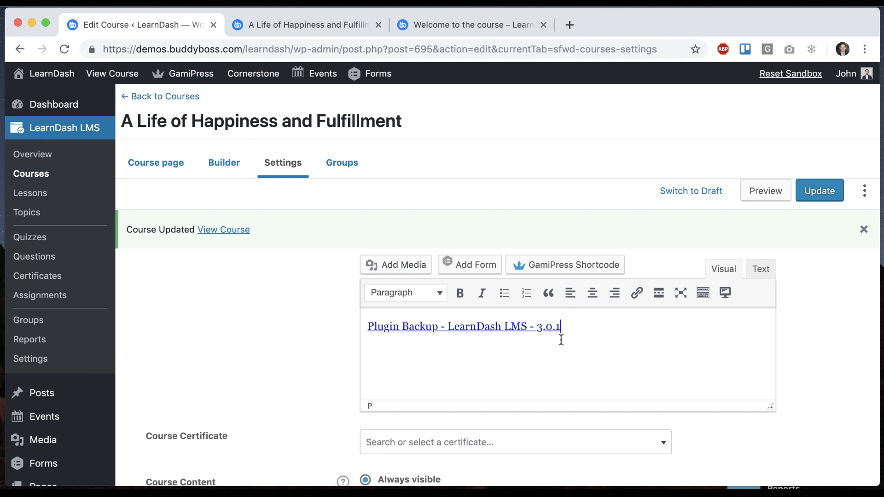
click(803, 195)
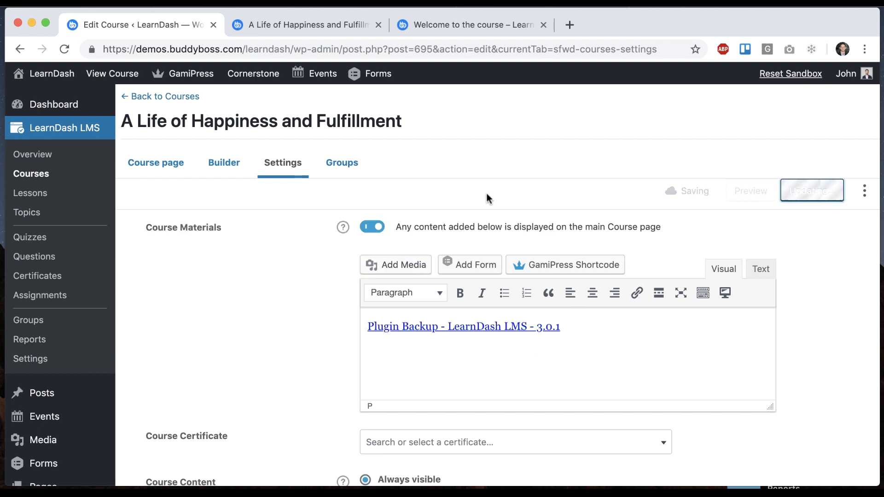
click(308, 27)
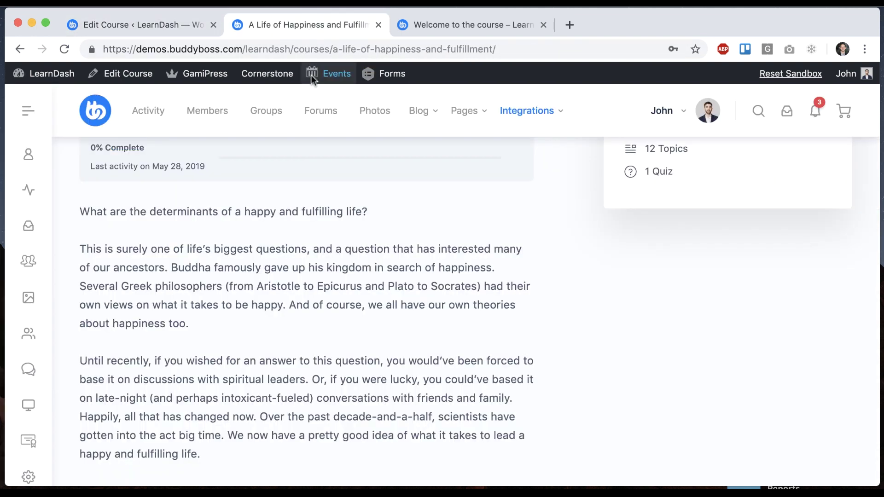
- Reload the live course page and confirm Materials lists the Plugin Backup link
key(super+r)
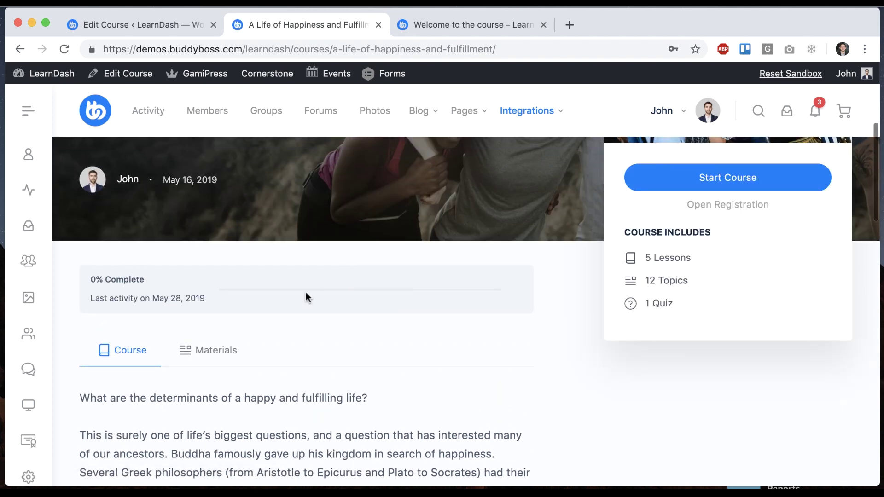
click(215, 352)
scroll(300, 288, down, 3)
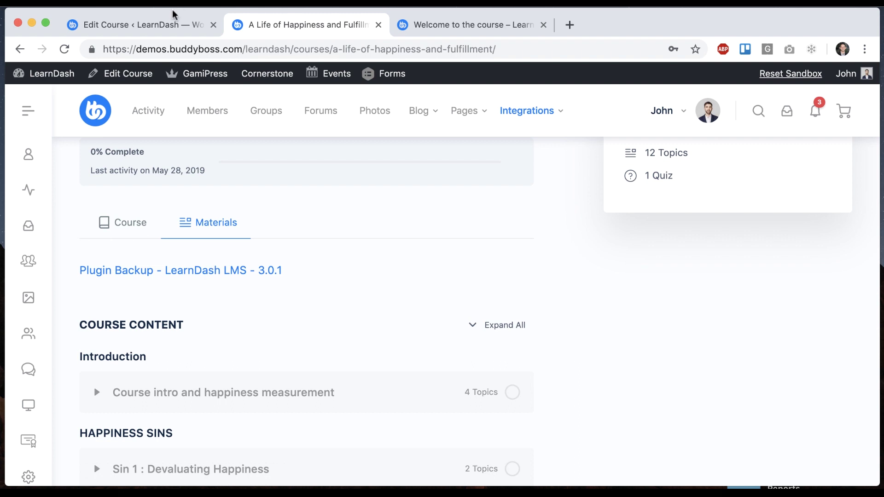
- Inspect the materials link's URL in the course editor without changing it
click(170, 25)
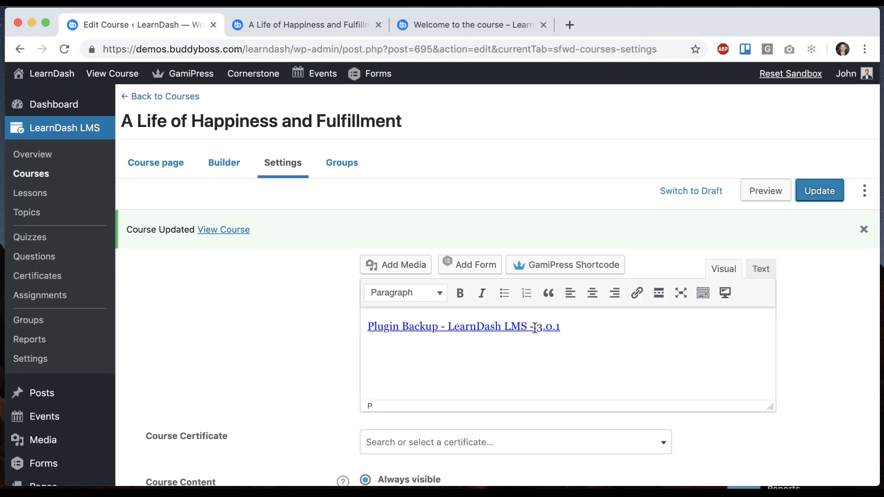
click(569, 330)
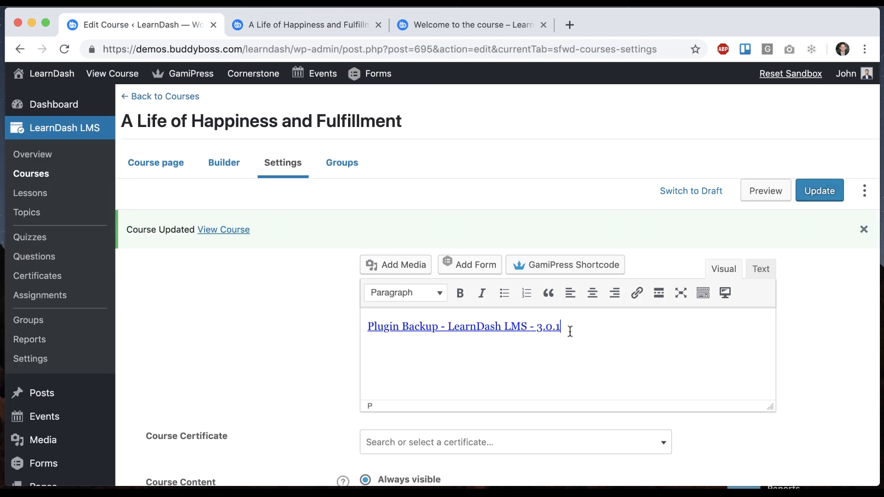
click(466, 328)
click(658, 352)
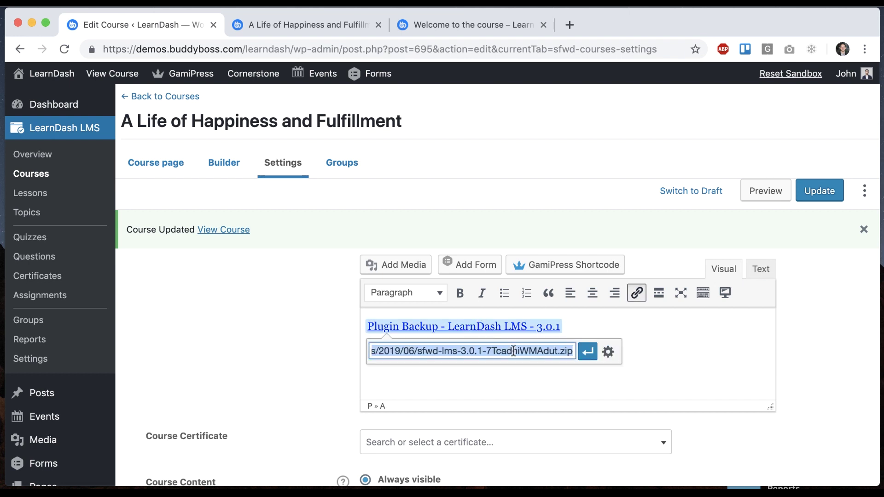
click(333, 368)
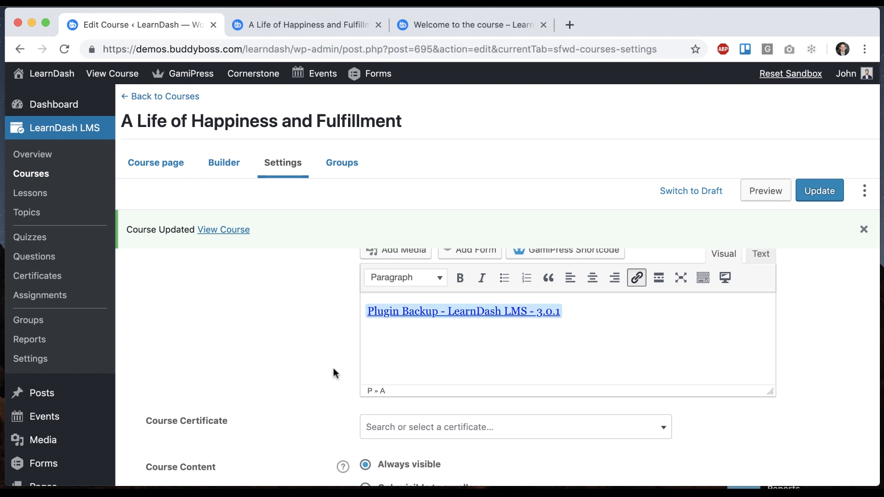
- Scroll through the rest of the course Settings tab
scroll(333, 369, down, 15)
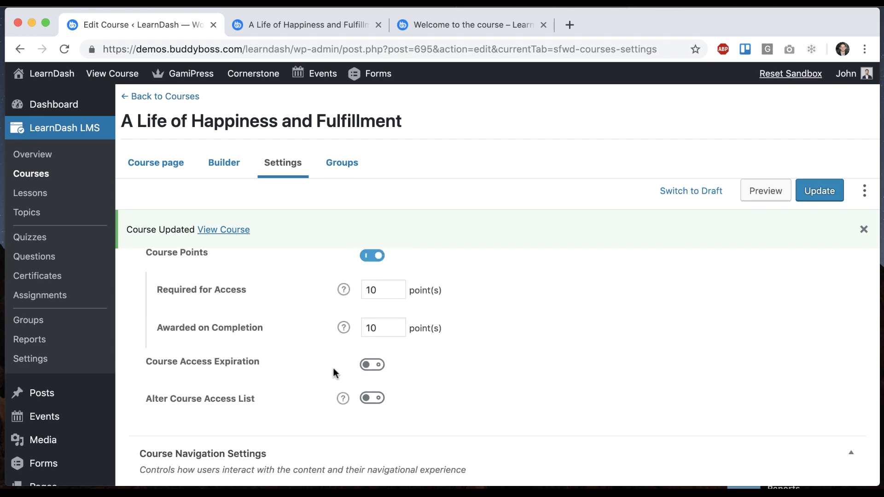
scroll(335, 373, up, 5)
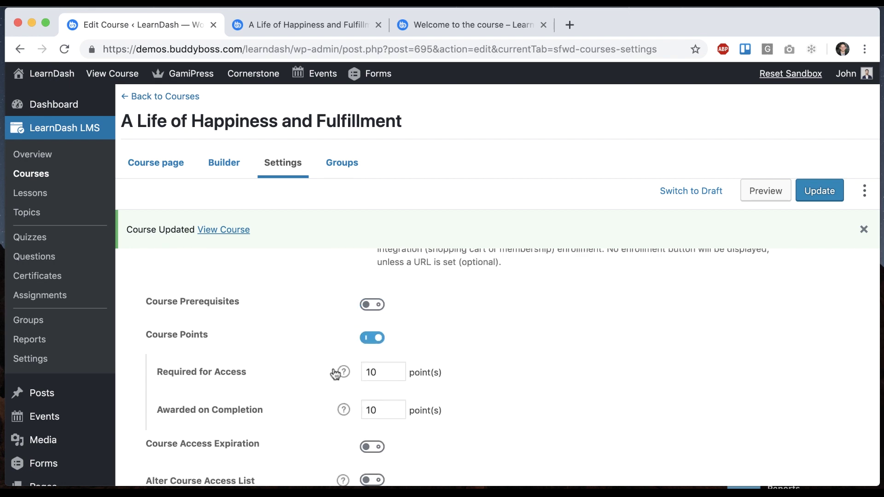
scroll(336, 372, down, 5)
scroll(324, 396, up, 10)
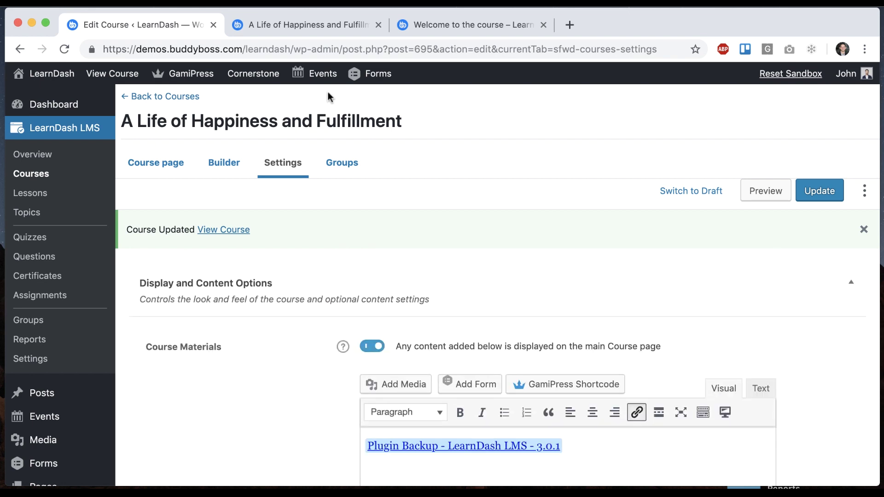
- Check the live course description, then open the course Builder listing its 18 steps
click(277, 21)
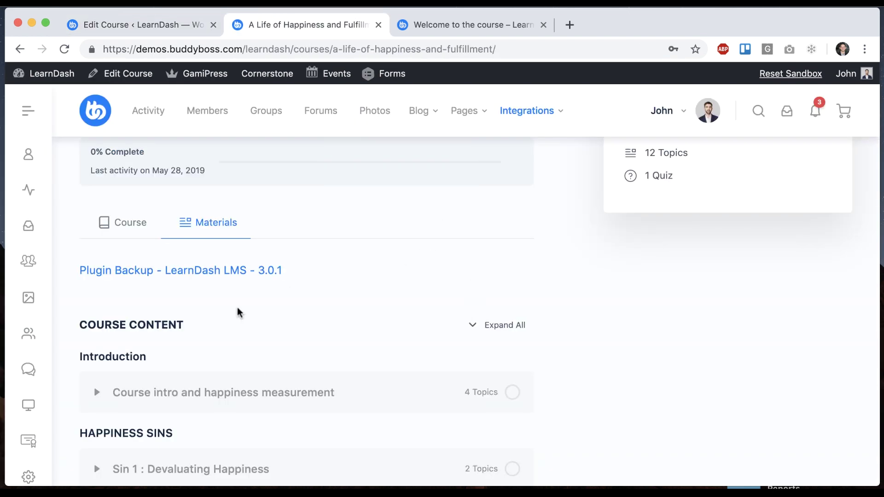
click(129, 222)
scroll(449, 282, down, 6)
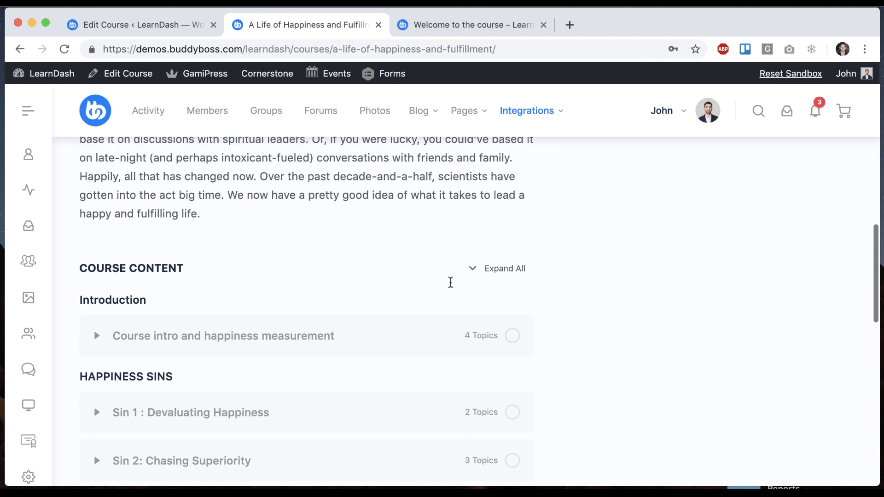
scroll(451, 282, down, 3)
scroll(198, 184, up, 1)
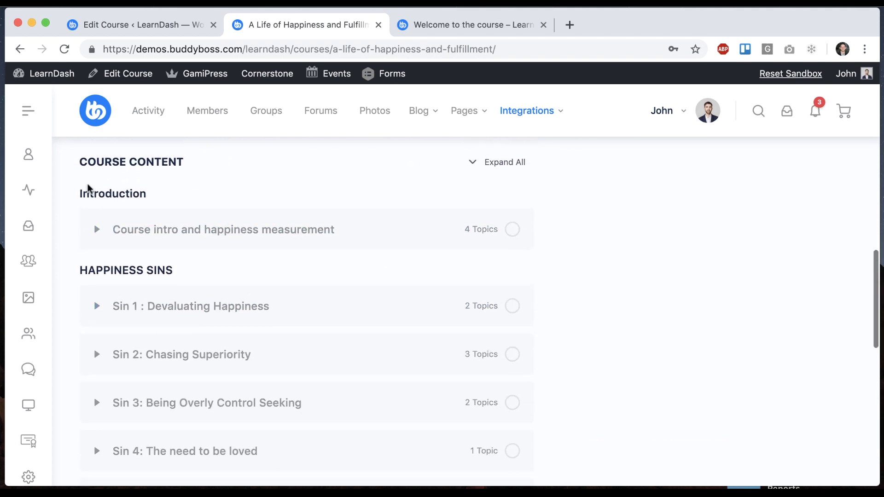
click(153, 25)
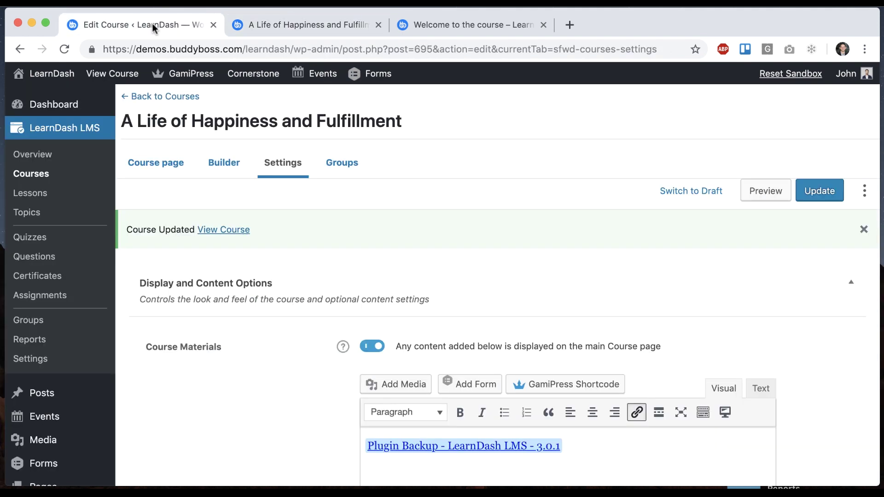
click(221, 173)
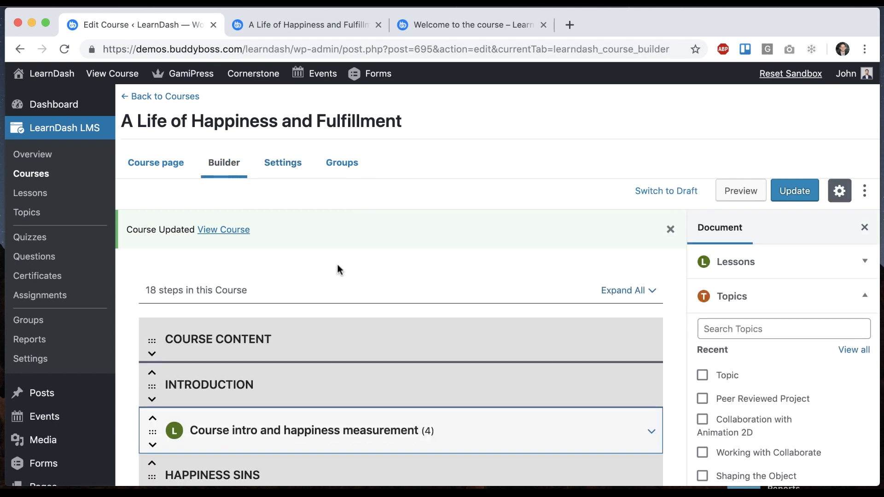
- Edit and save the INTRODUCTION section heading in the course builder
scroll(338, 266, down, 2)
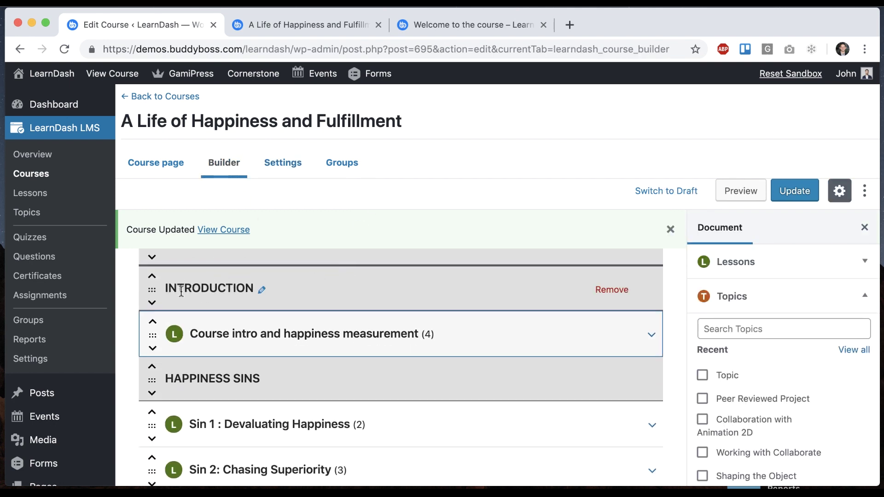
click(264, 290)
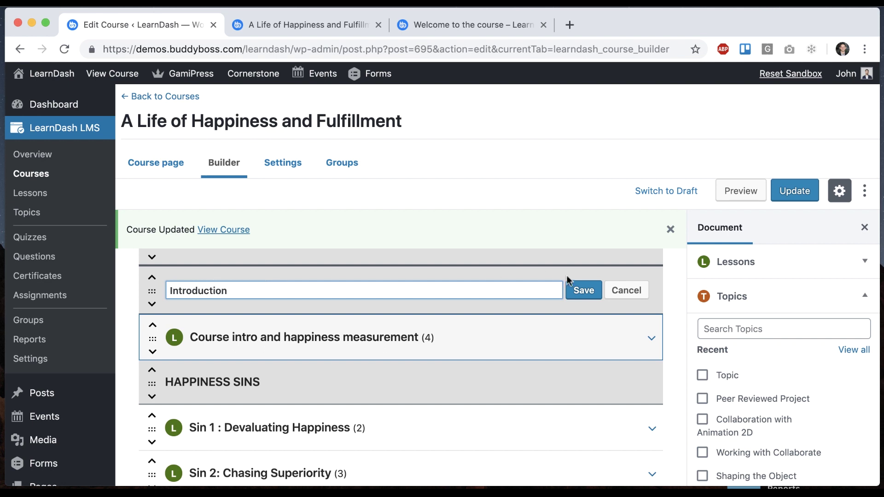
click(588, 290)
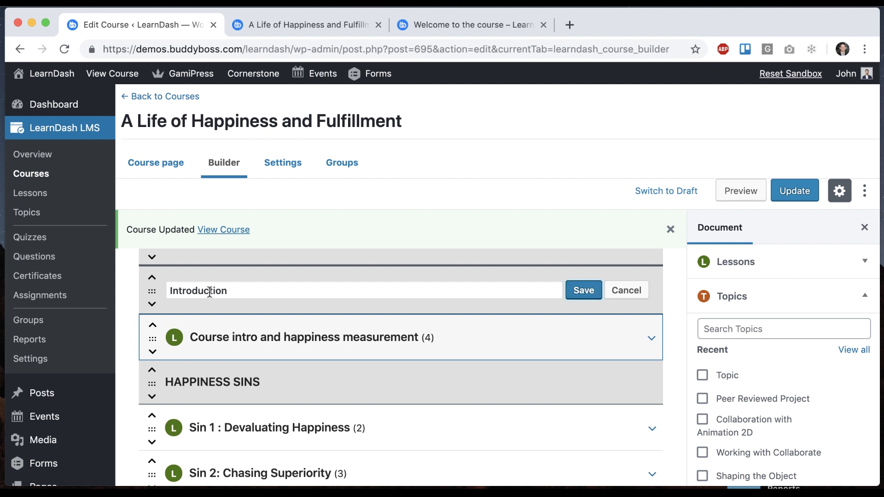
scroll(219, 382, down, 3)
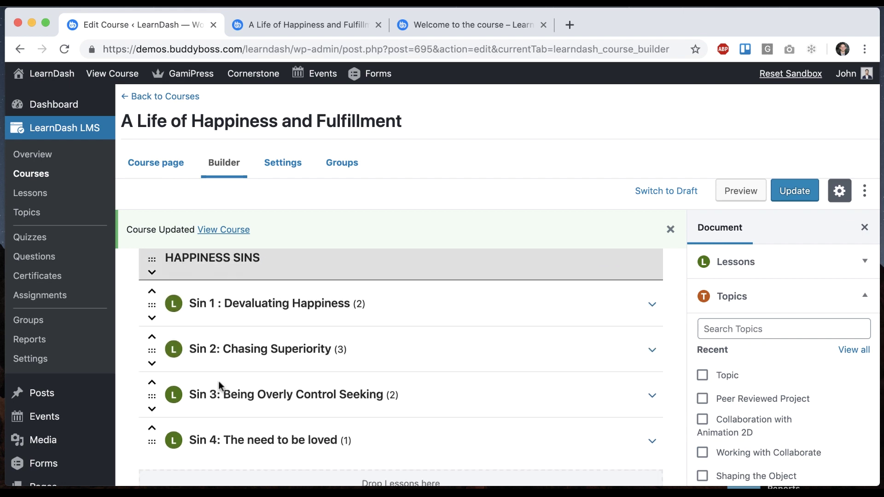
- Confirm on the live page that Introduction precedes the lessons and Sin 1 shows two topics
click(279, 21)
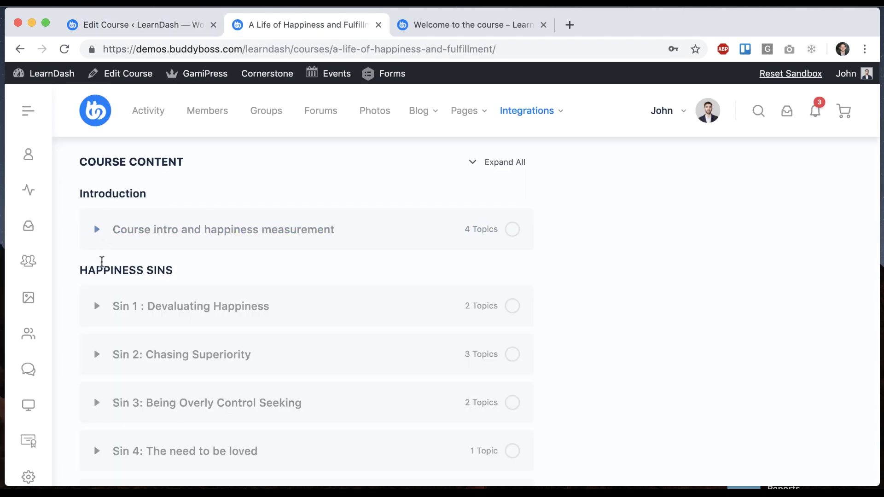
click(96, 307)
key(ctrl+shift+Tab)
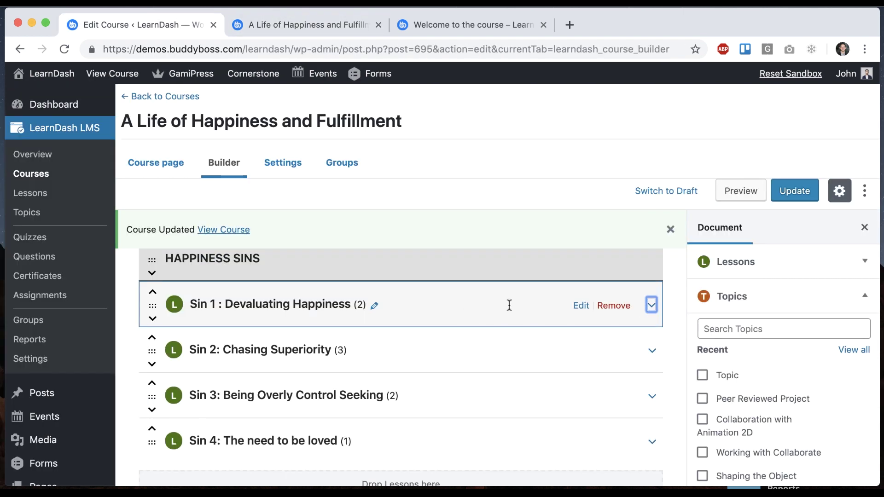
key(Return)
scroll(322, 313, down, 1)
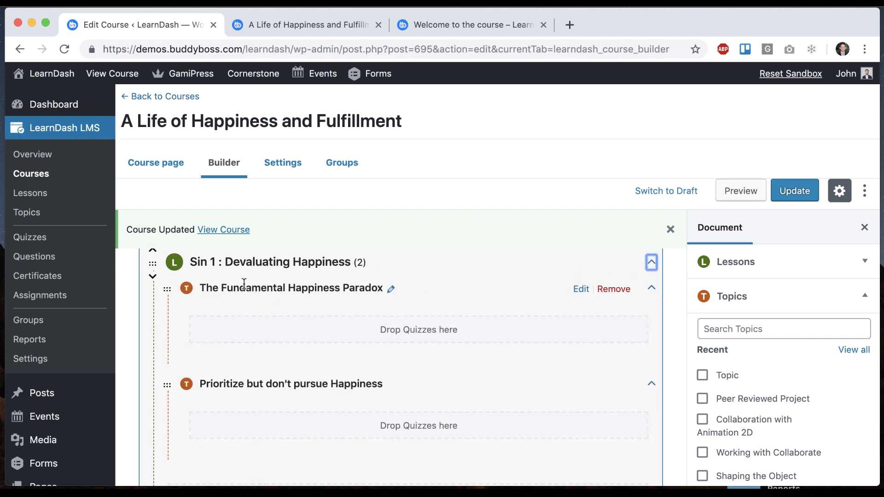
click(297, 20)
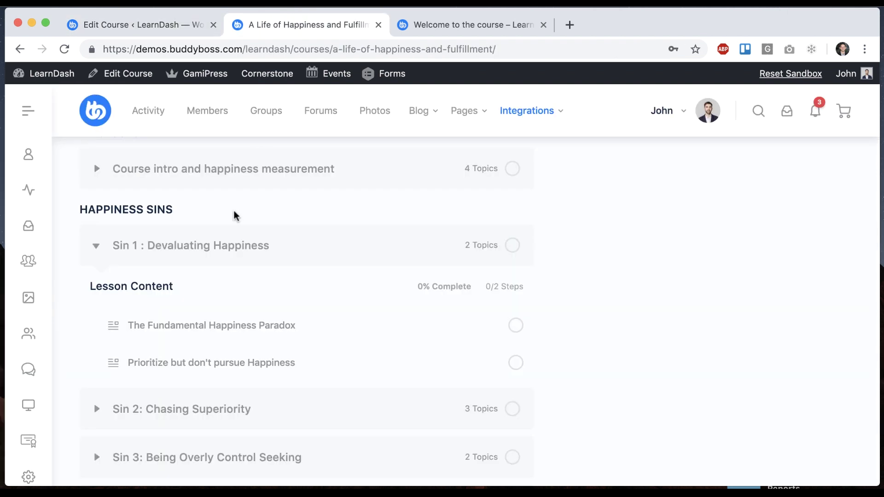
click(94, 247)
click(94, 247)
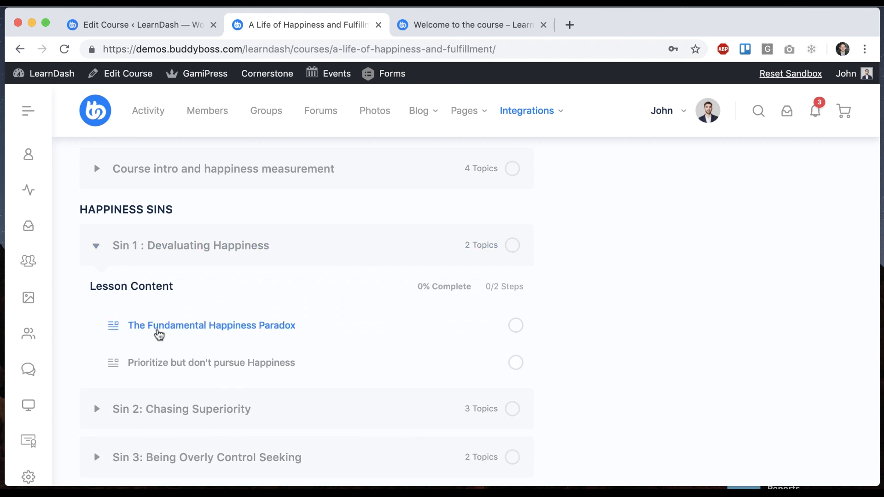
scroll(161, 285, up, 1)
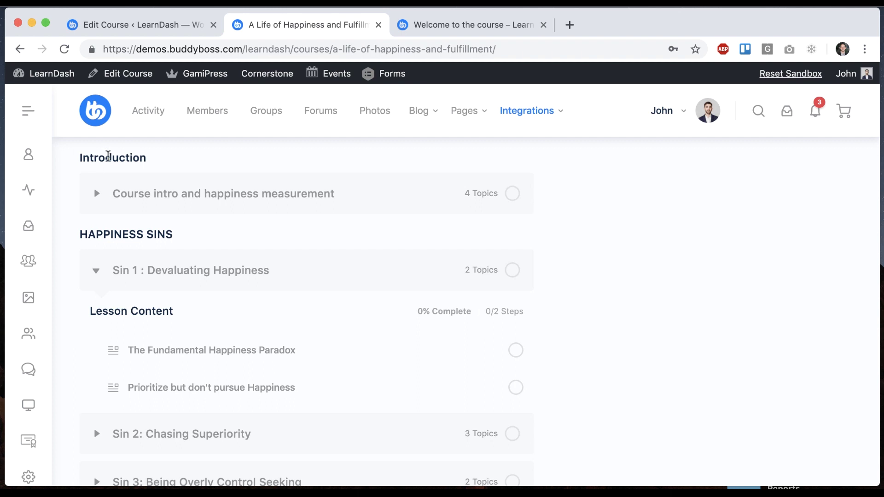
double_click(103, 157)
- Clear the text selection and bring up the 'Welcome to the course' topic tab
click(167, 163)
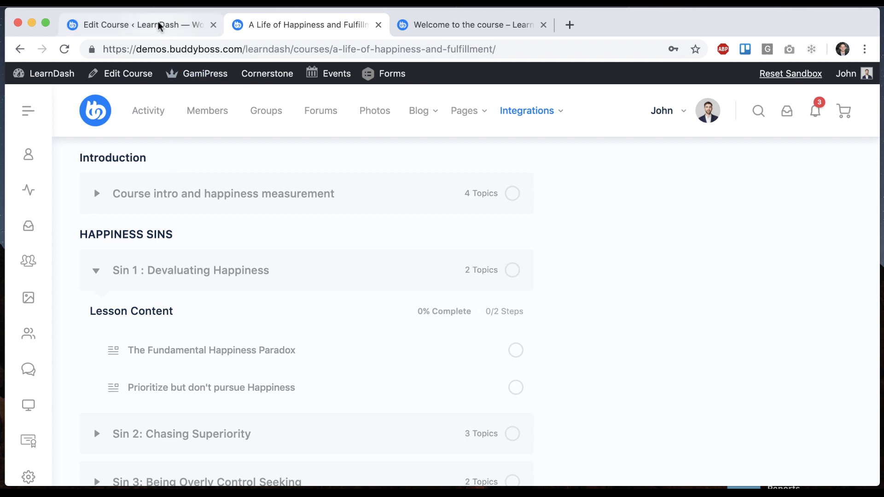
scroll(170, 438, down, 3)
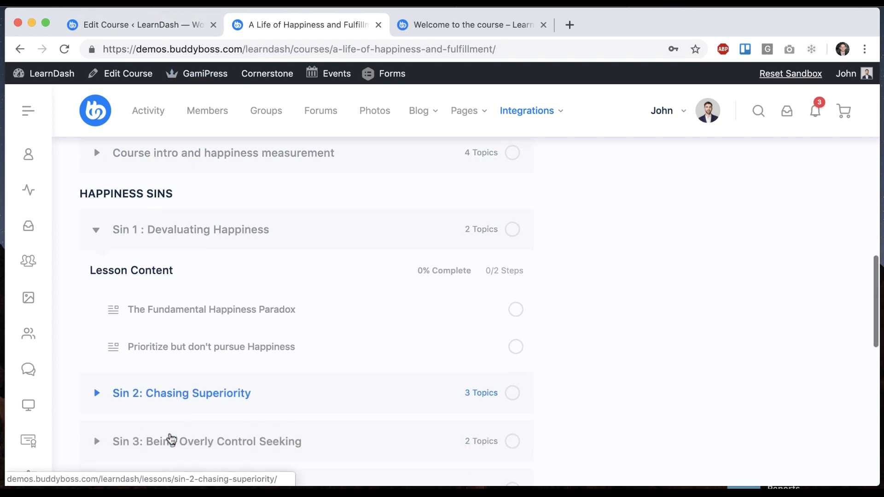
click(442, 25)
- Look over the topic sidebar and the live course page header, then return to the Edit Course builder
scroll(115, 276, down, 3)
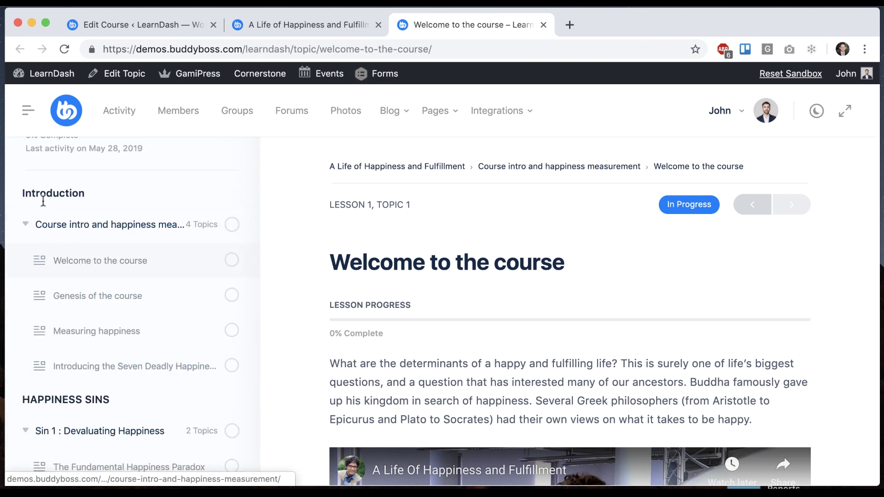
scroll(114, 327, down, 5)
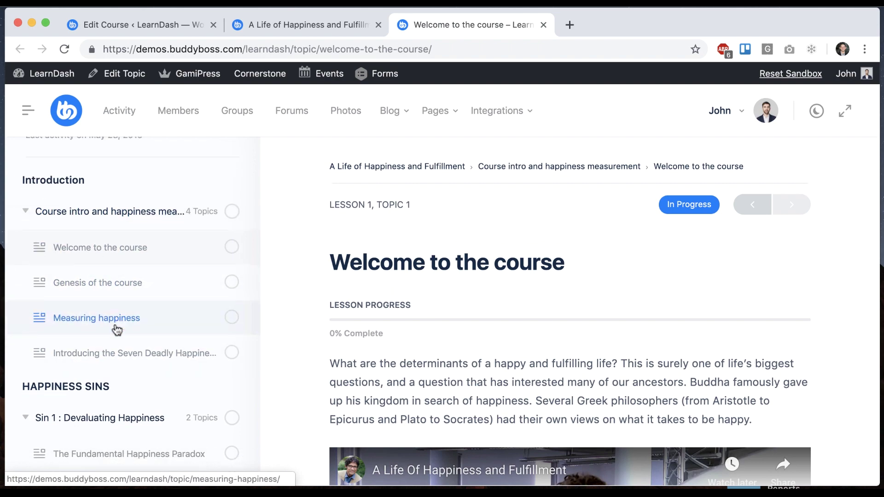
click(289, 24)
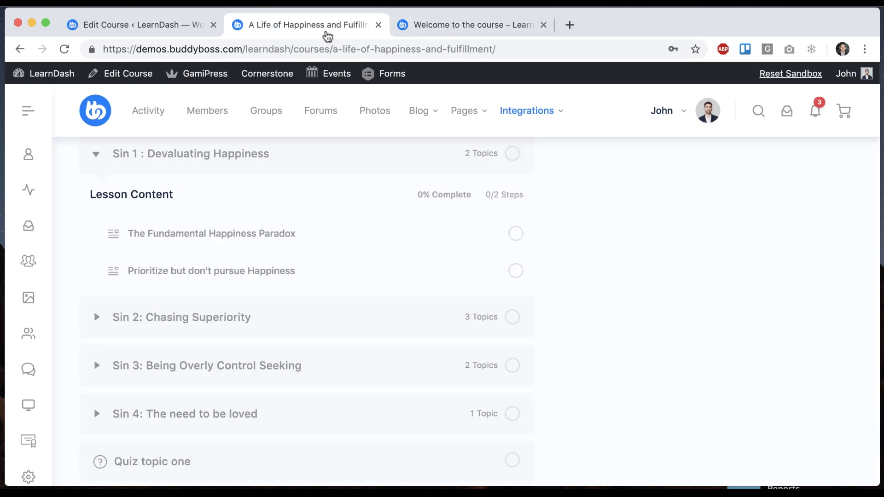
scroll(542, 217, up, 10)
scroll(542, 216, down, 3)
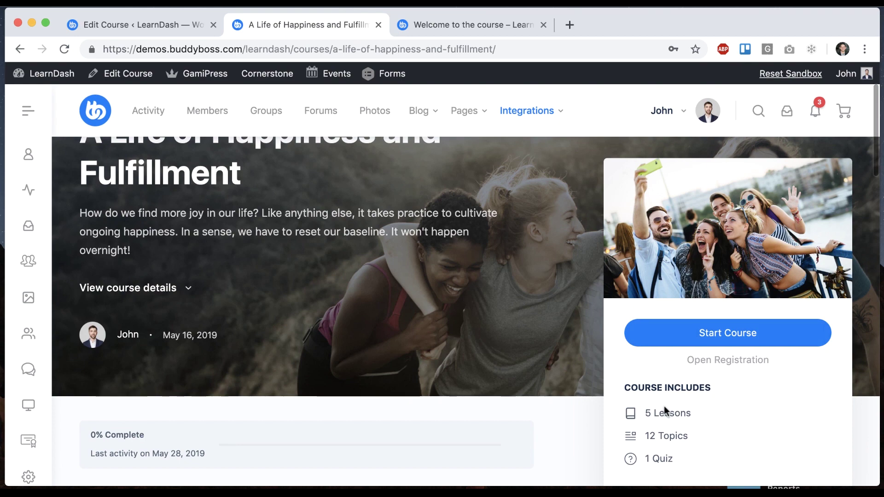
scroll(738, 244, down, 1)
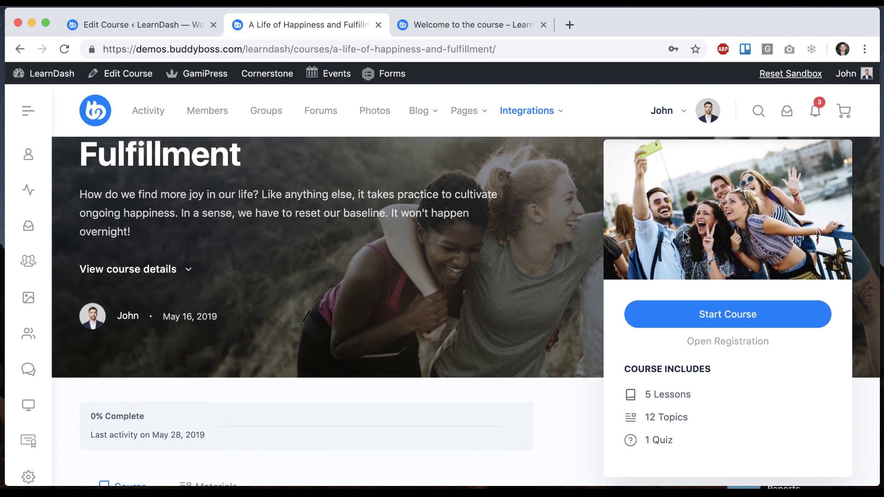
scroll(737, 244, up, 2)
click(183, 23)
- Open the course's Course page editor tab and compare its Cover Photo with the live page
scroll(652, 347, down, 1)
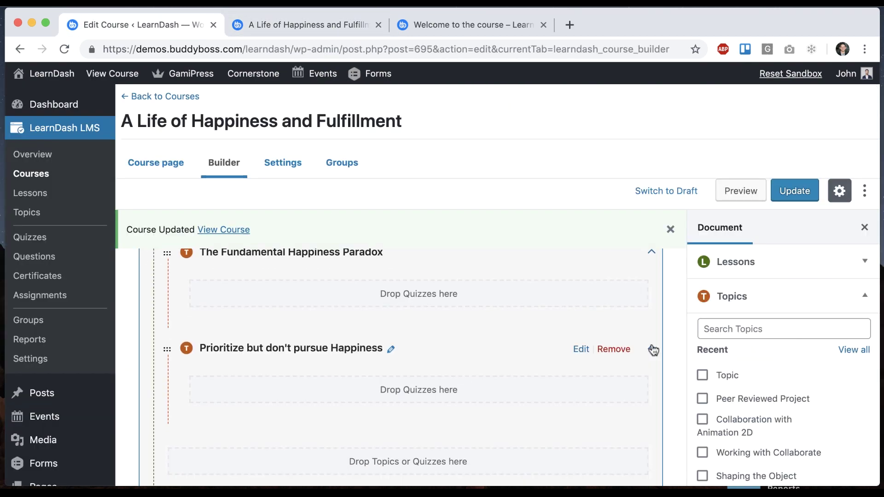
scroll(468, 256, up, 5)
click(152, 163)
scroll(753, 293, down, 10)
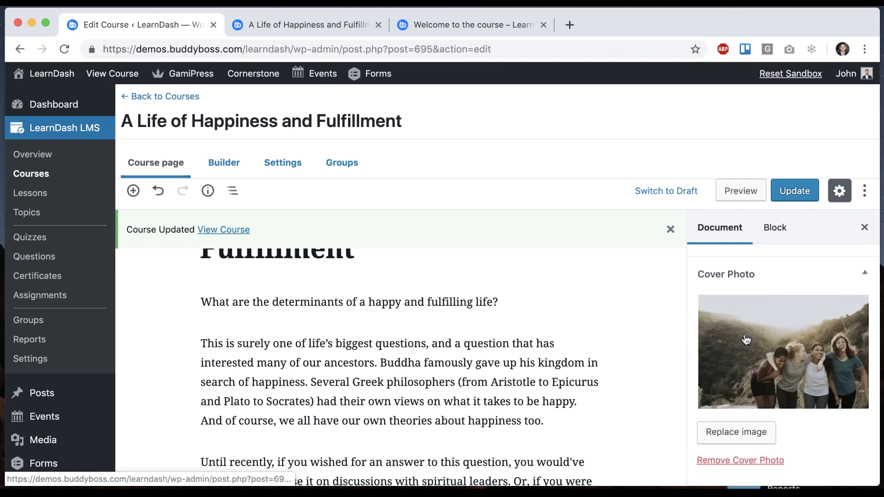
click(314, 23)
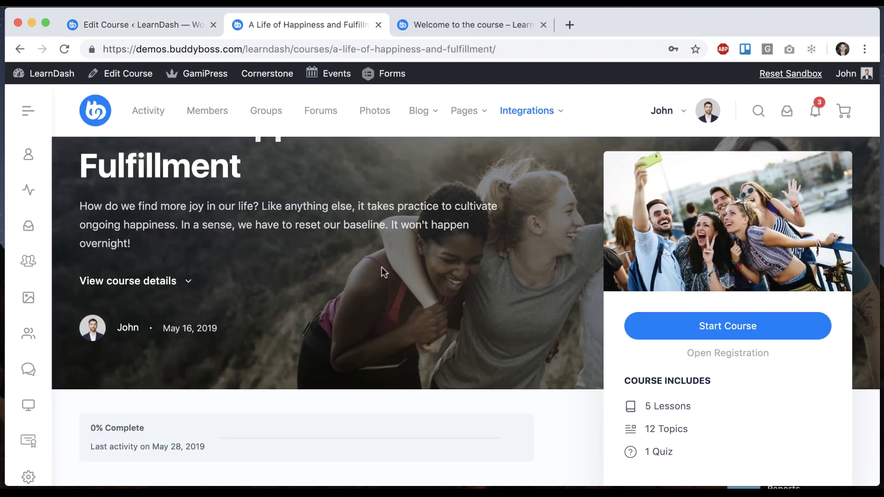
click(131, 24)
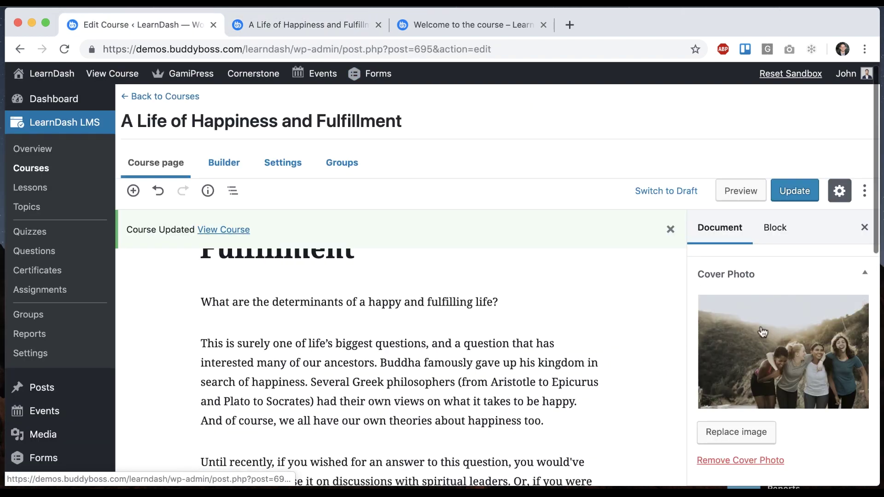
- Expand Featured Image in the Document sidebar and compare it against the live course page
scroll(773, 373, up, 5)
scroll(771, 368, up, 8)
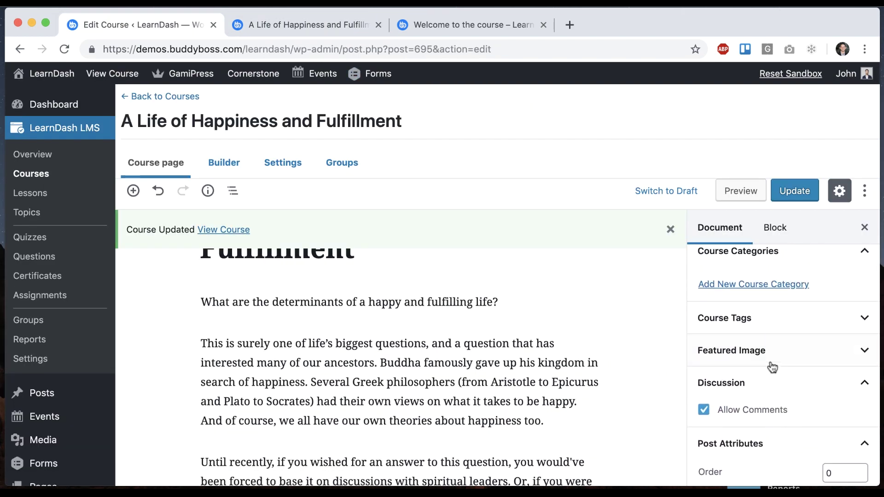
click(778, 354)
scroll(776, 350, down, 2)
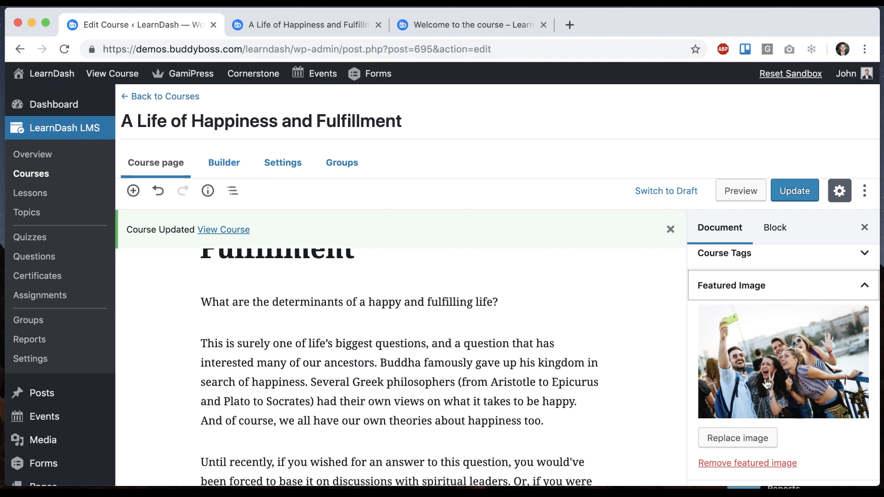
click(332, 24)
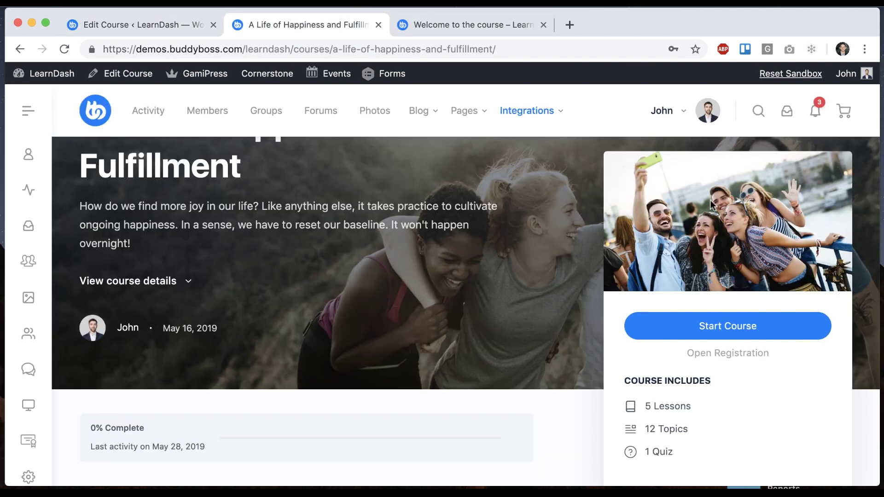
click(175, 21)
scroll(167, 368, down, 10)
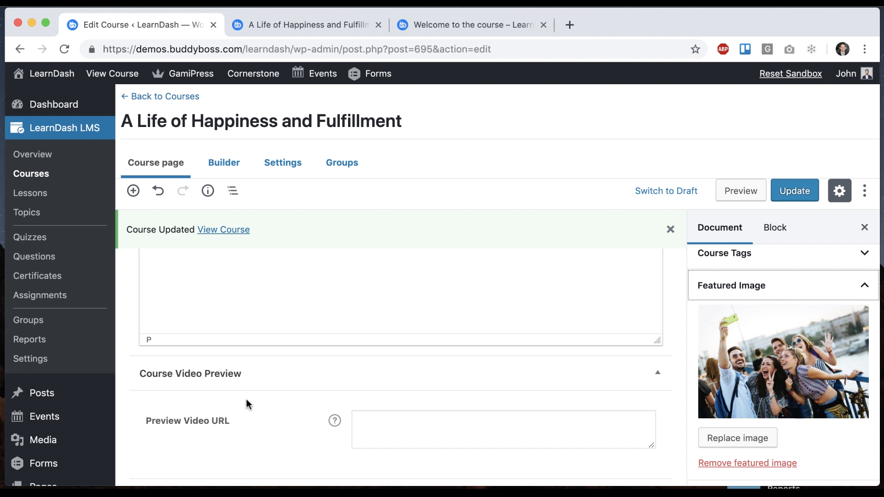
- Add a YouTube Preview Video URL, update the course, and play 'Preview this Course' on the reloaded page
click(391, 420)
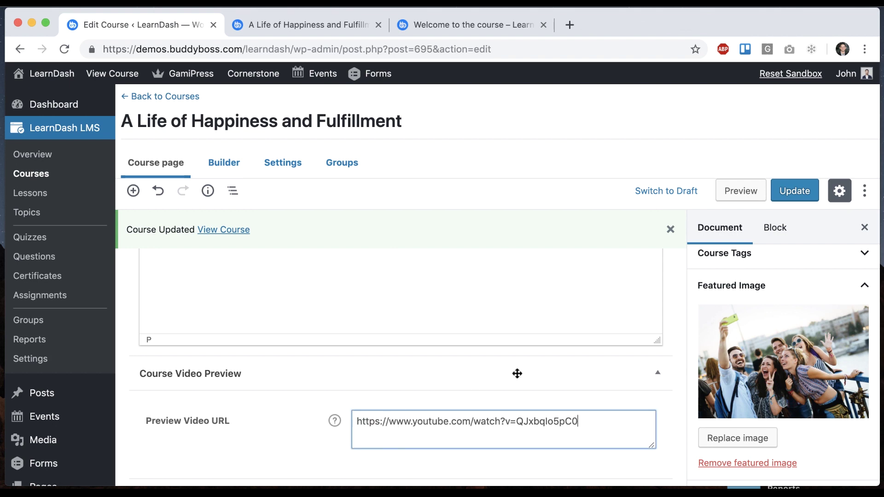
click(788, 191)
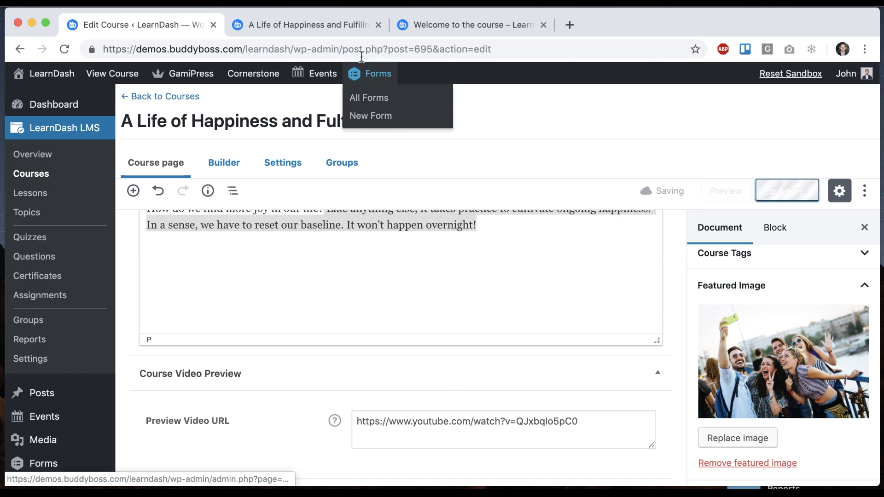
click(319, 27)
key(super+r)
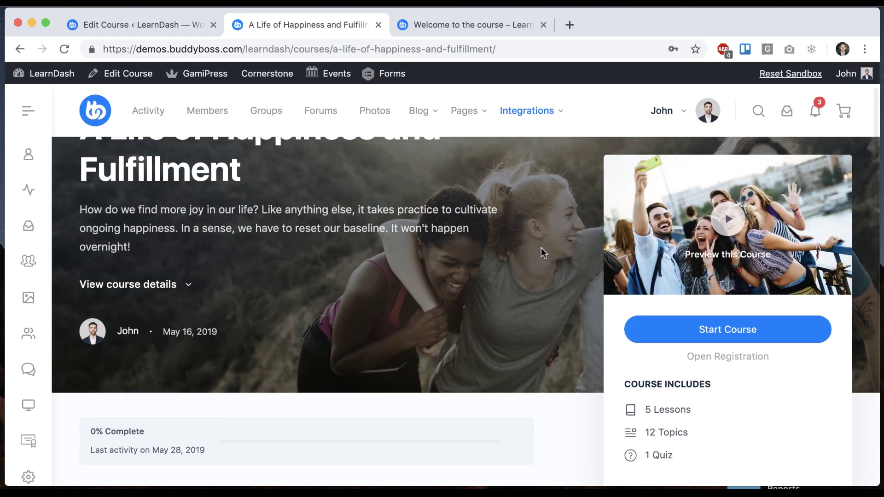
scroll(598, 244, up, 1)
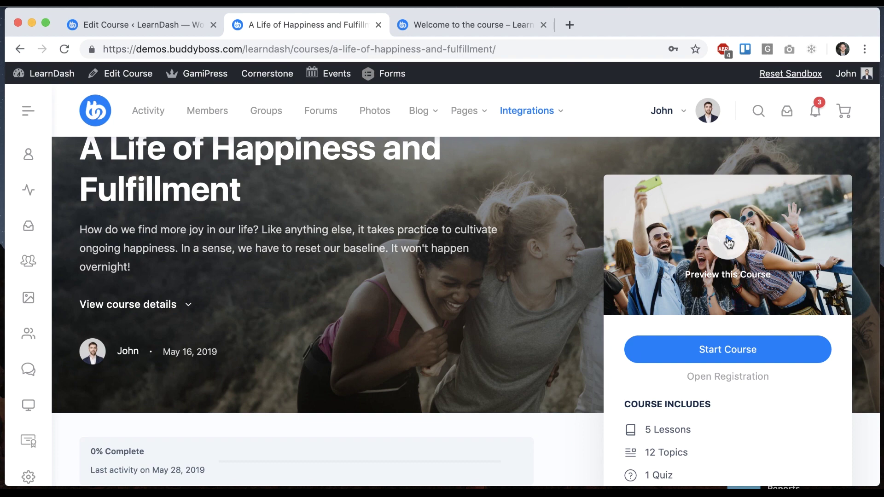
click(729, 241)
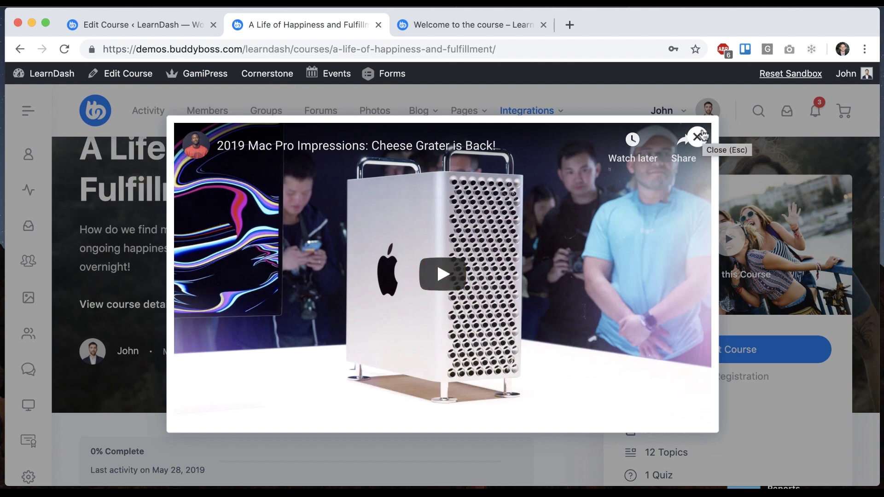
click(698, 137)
scroll(588, 286, down, 2)
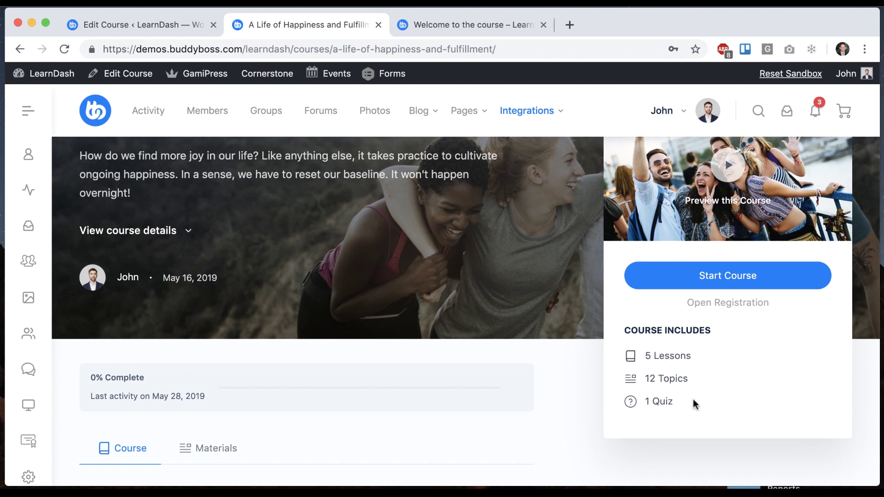
scroll(731, 322, up, 1)
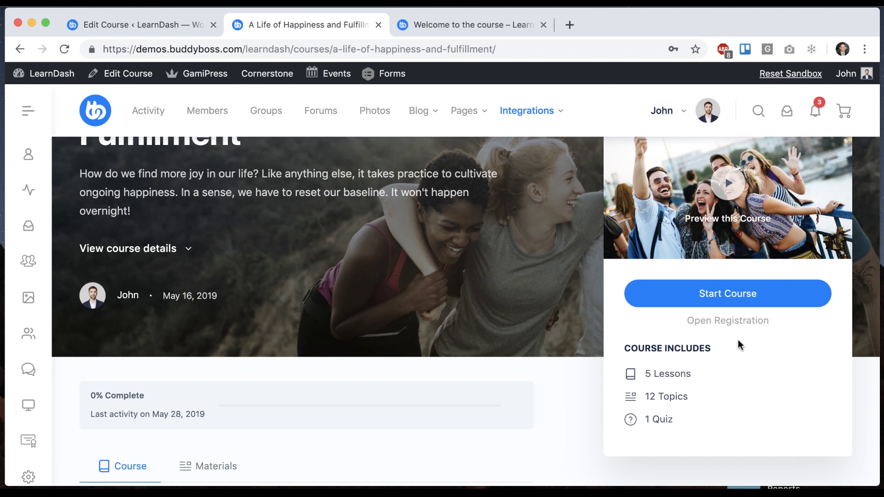
- Mark the 'Welcome to the course' topic complete
click(506, 31)
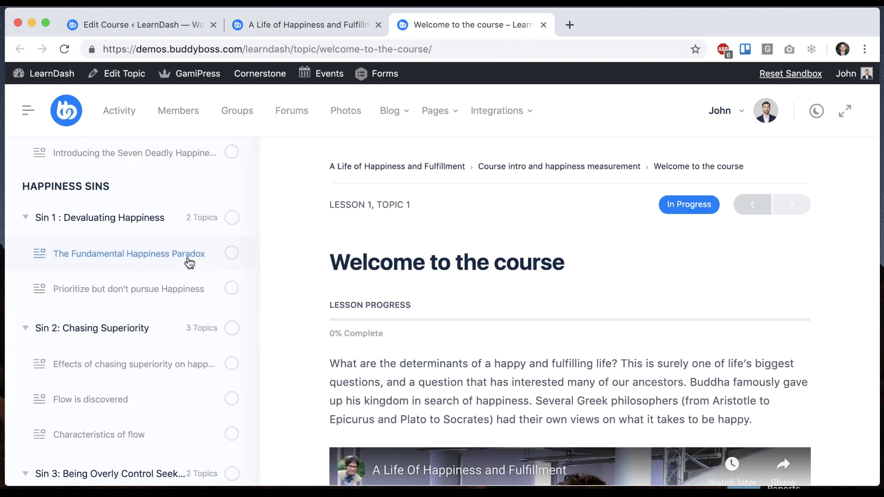
scroll(246, 256, up, 10)
scroll(499, 355, down, 10)
click(391, 416)
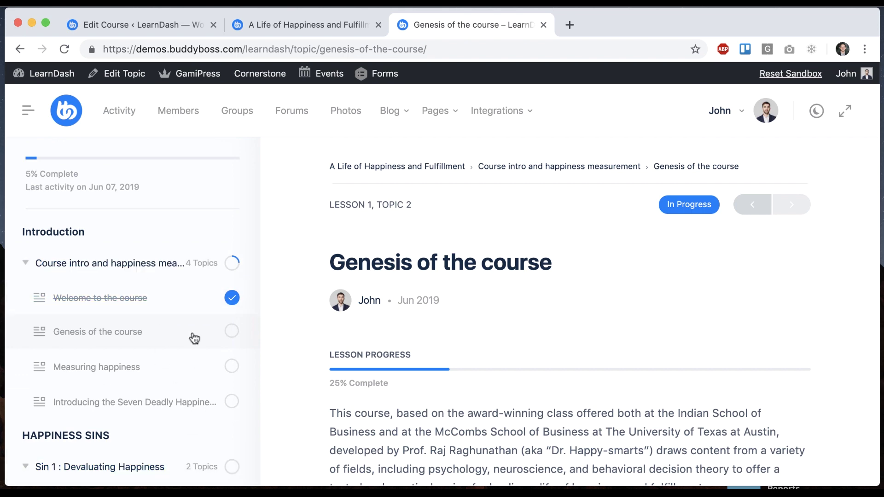
- Reload the course overview to see 5% progress, then continue the course
click(285, 25)
key(super+r)
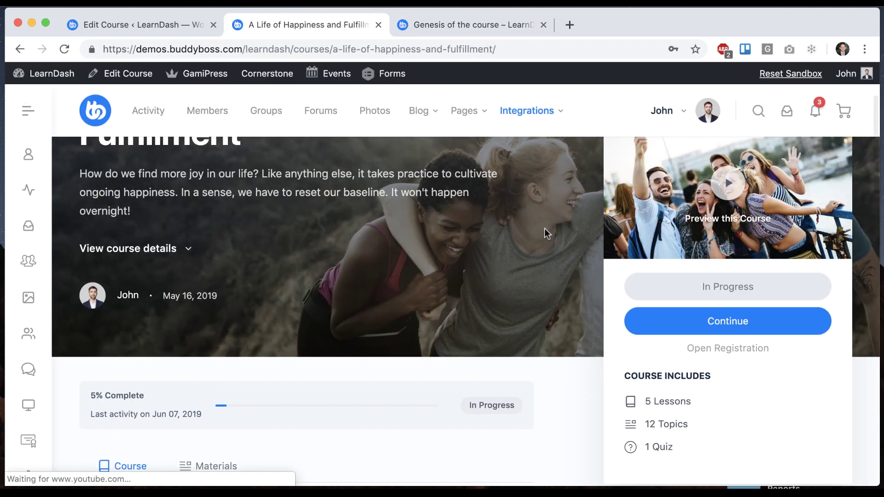
click(742, 327)
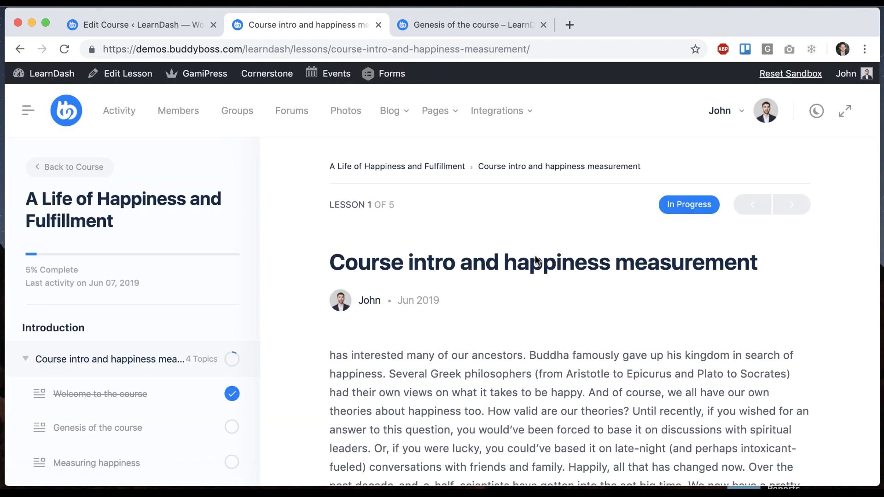
scroll(234, 330, down, 2)
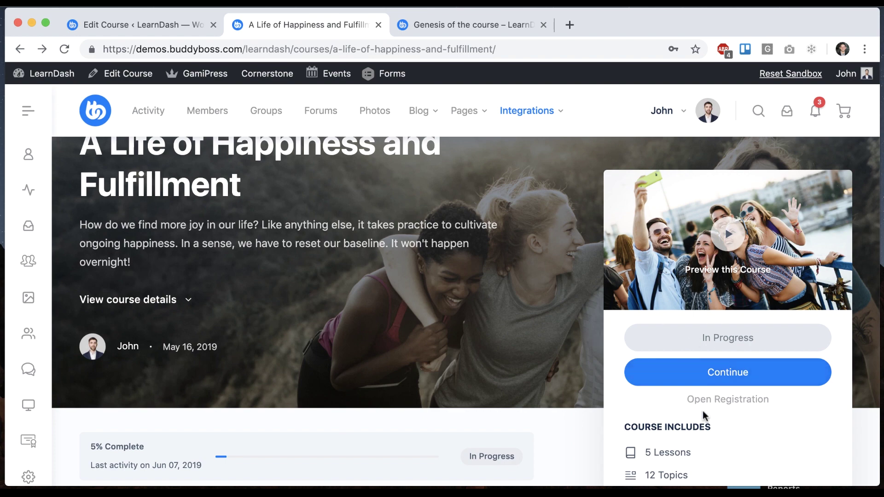
scroll(704, 417, down, 3)
- Return to the 'Genesis of the course' topic and scroll through its content
key(super+alt+Right)
scroll(547, 291, down, 20)
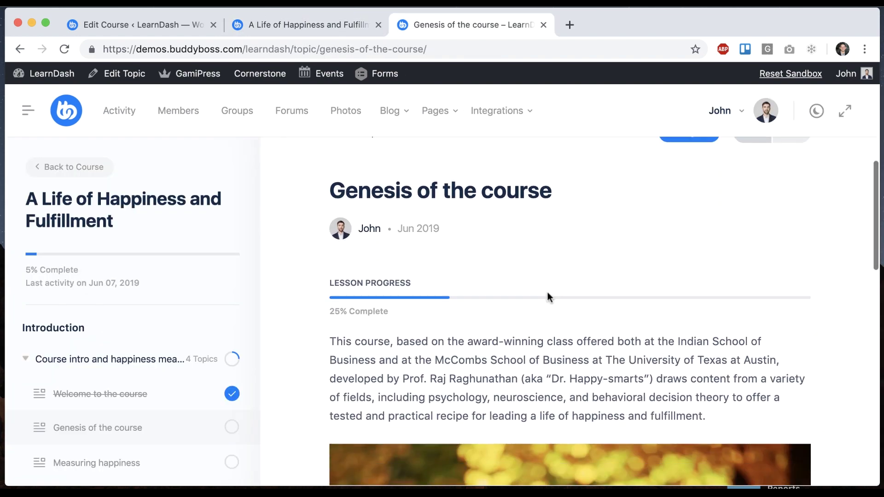
scroll(184, 330, down, 10)
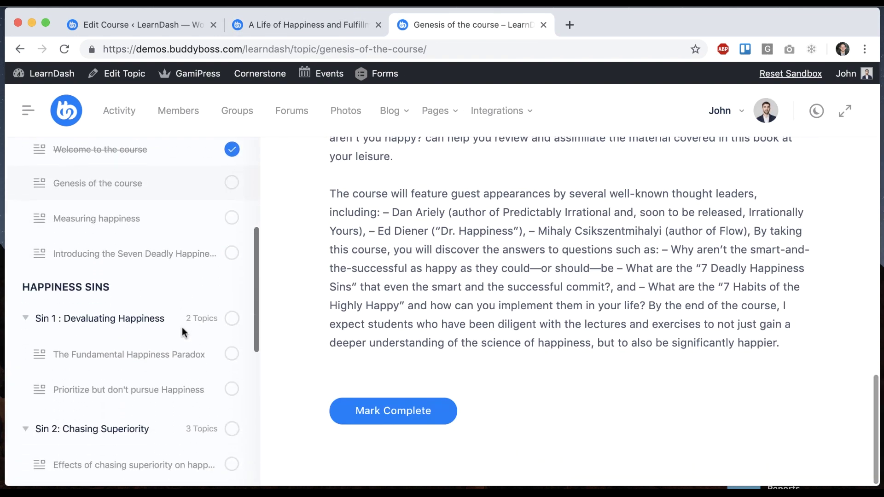
scroll(182, 329, up, 10)
scroll(184, 317, down, 10)
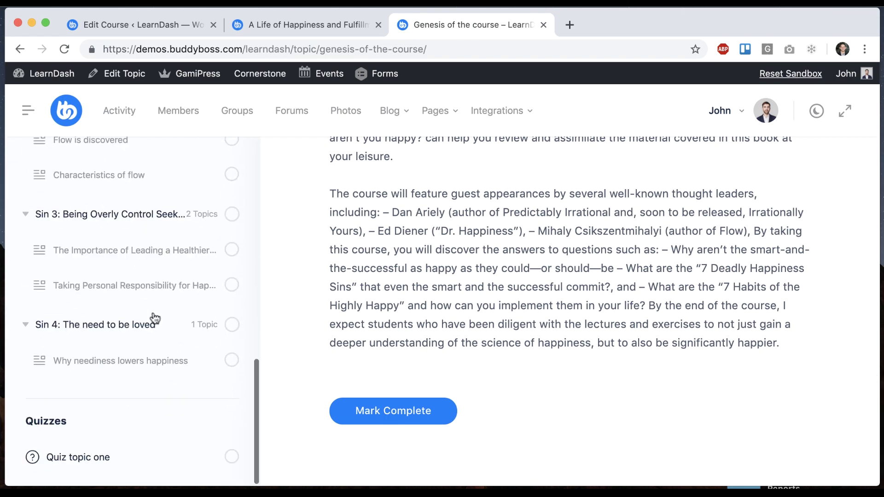
scroll(115, 244, up, 10)
scroll(359, 237, up, 20)
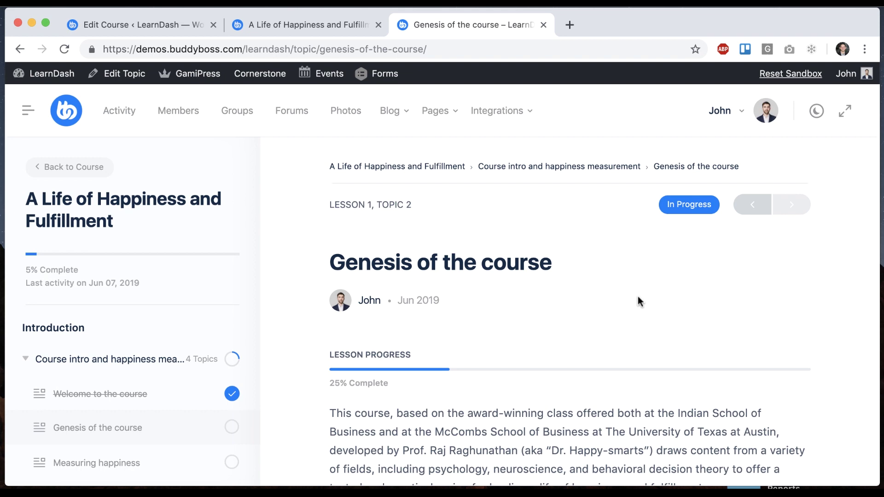
- Switch the site to dark mode and open the 'Measuring happiness' topic
scroll(677, 220, down, 3)
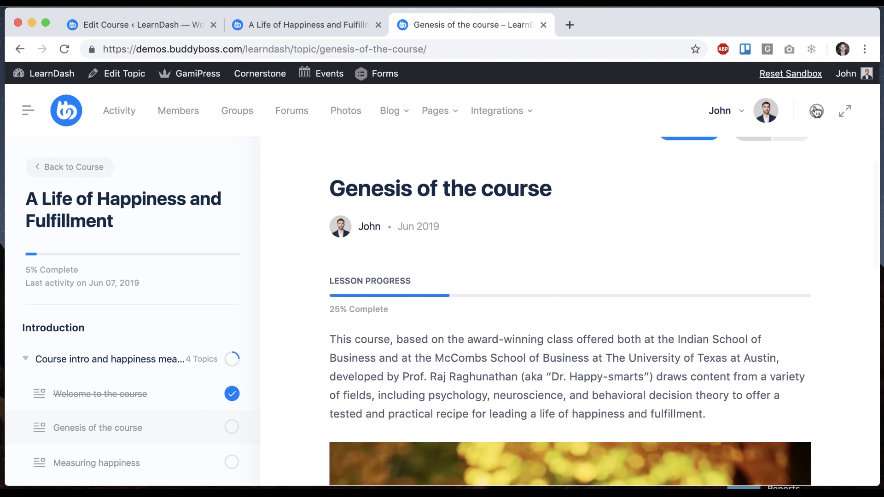
click(816, 110)
scroll(632, 236, down, 10)
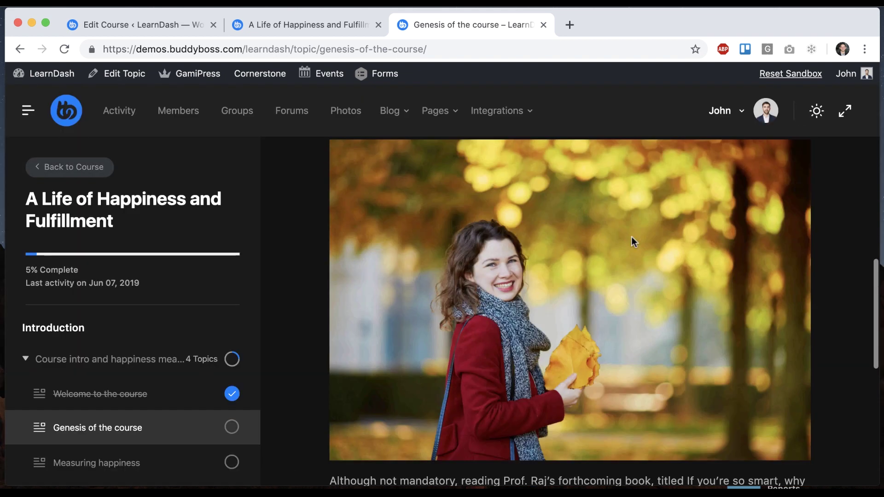
scroll(141, 330, down, 10)
scroll(139, 272, up, 10)
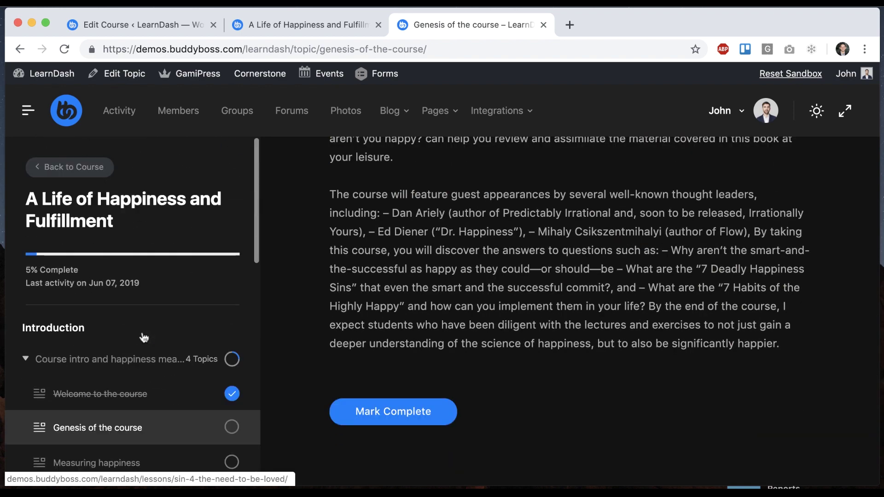
scroll(297, 248, up, 2)
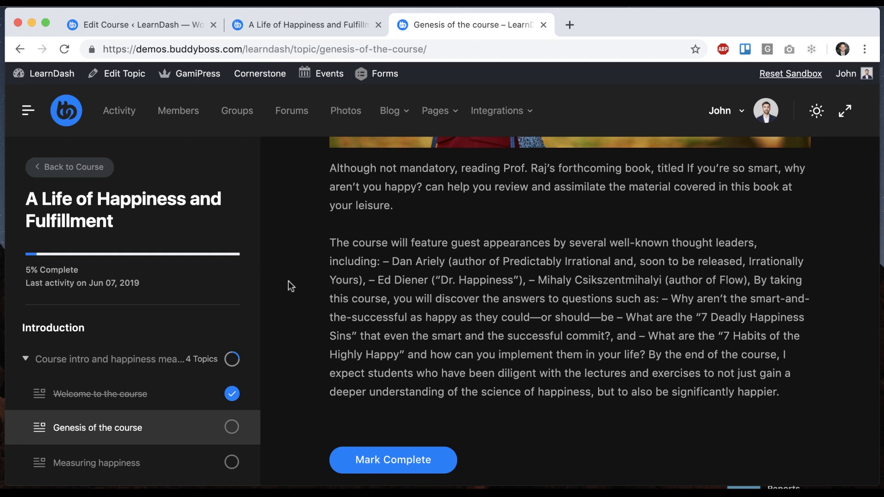
scroll(138, 341, down, 2)
click(125, 376)
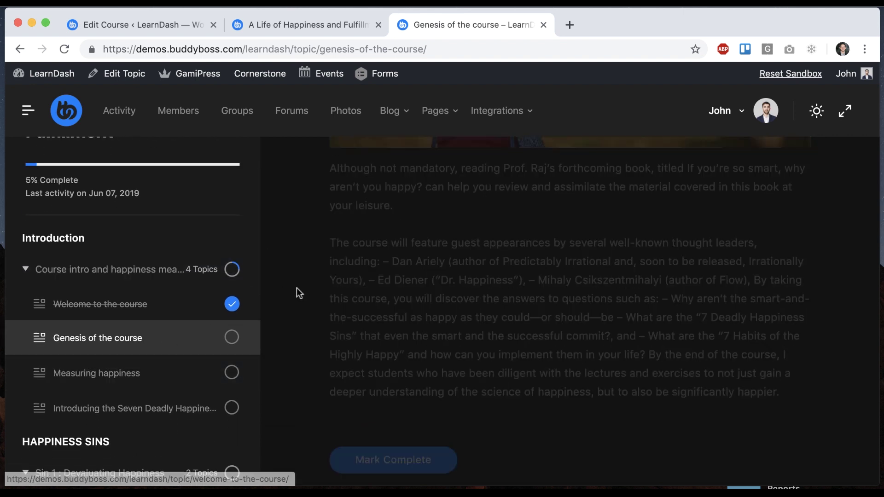
- Switch back to light mode and hide the course outline for a full-width layout
scroll(290, 292, up, 2)
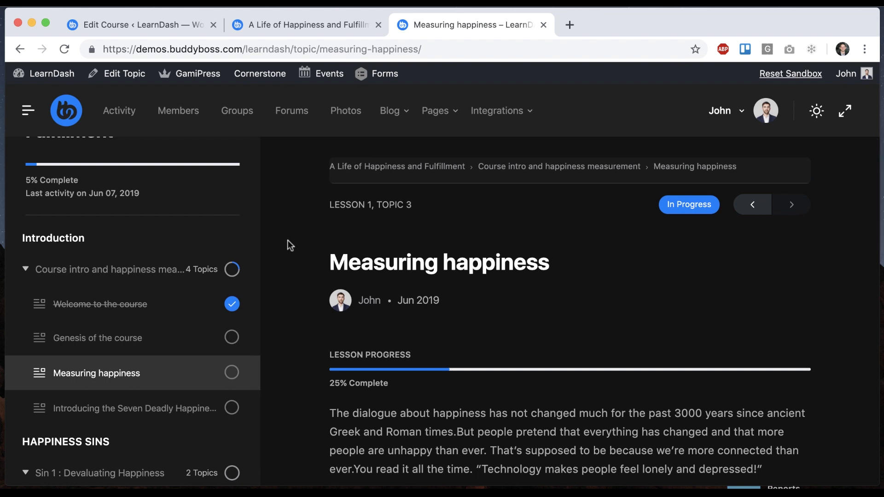
scroll(288, 241, down, 2)
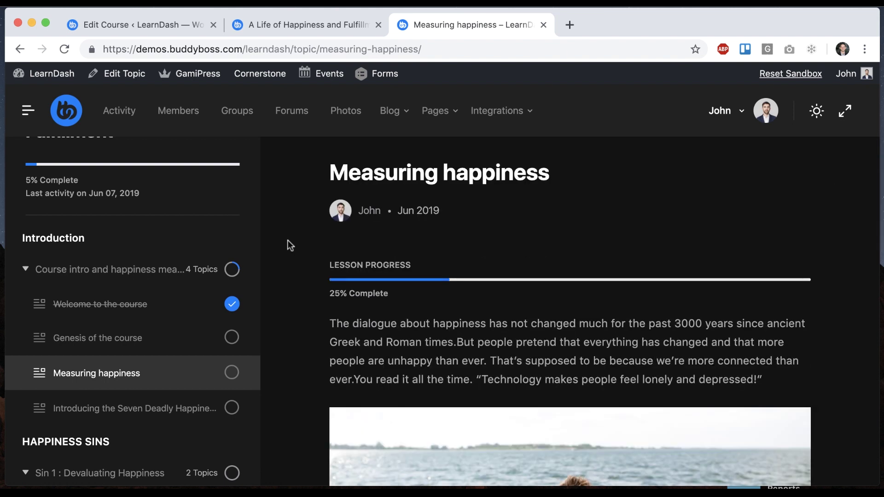
scroll(289, 240, down, 6)
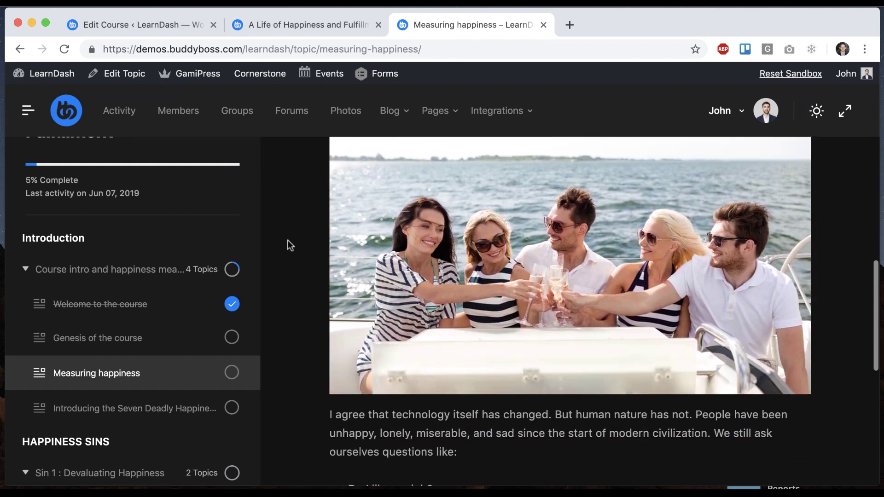
click(817, 111)
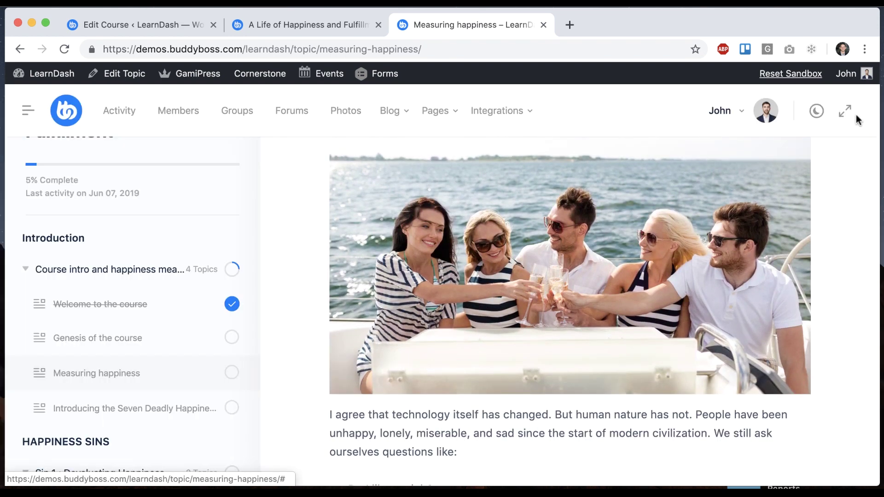
click(845, 113)
- Go back to 'Genesis of the course', expand and collapse the site navigation, then reopen the course editor
scroll(308, 271, up, 8)
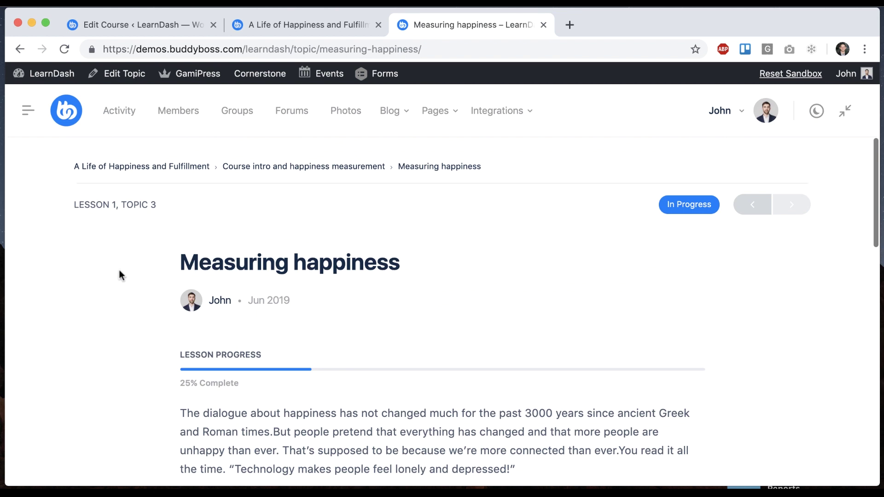
key(super+bracketleft)
click(27, 120)
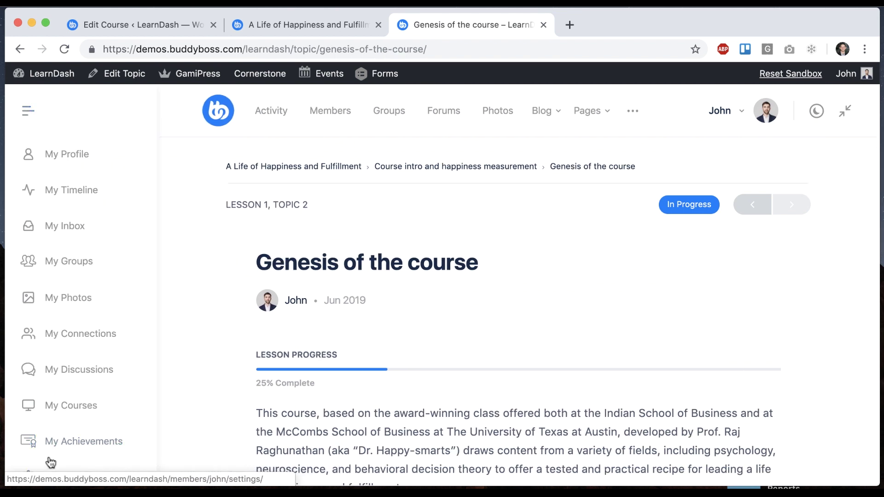
click(27, 120)
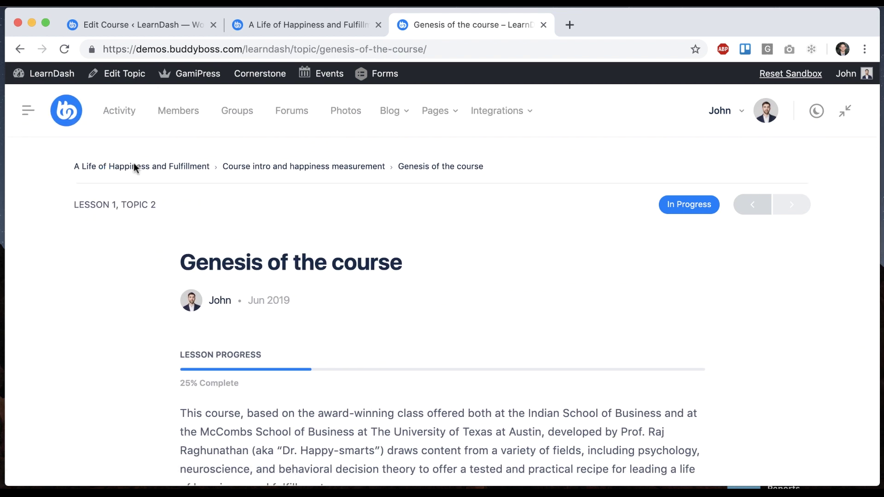
click(120, 29)
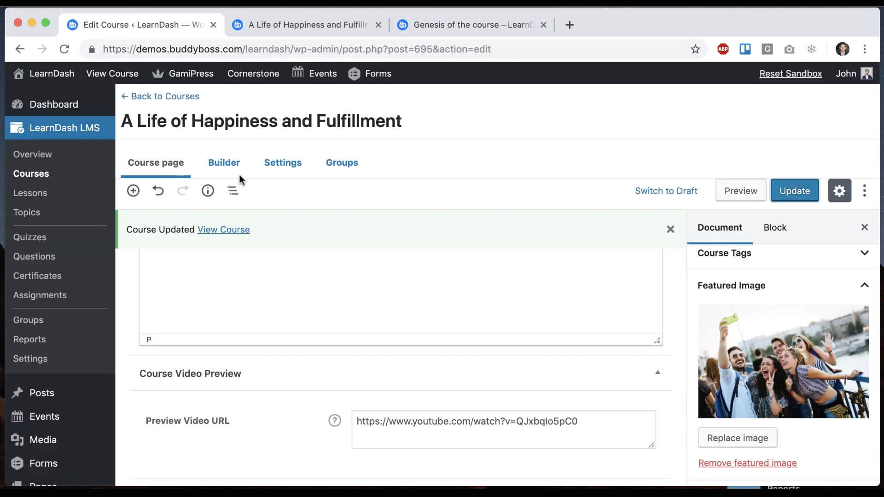
- Switch on Focus Mode in LearnDash LMS > Settings, save, and view the 'Genesis of the course' tab
click(31, 359)
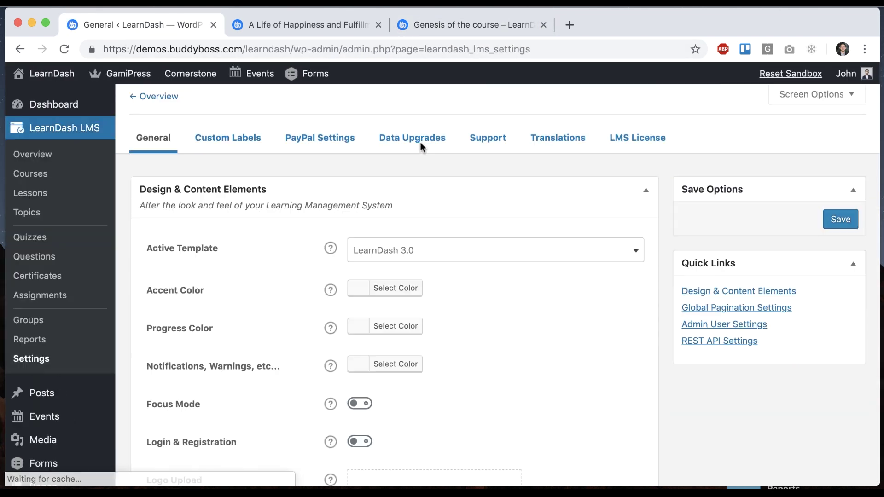
scroll(309, 272, down, 3)
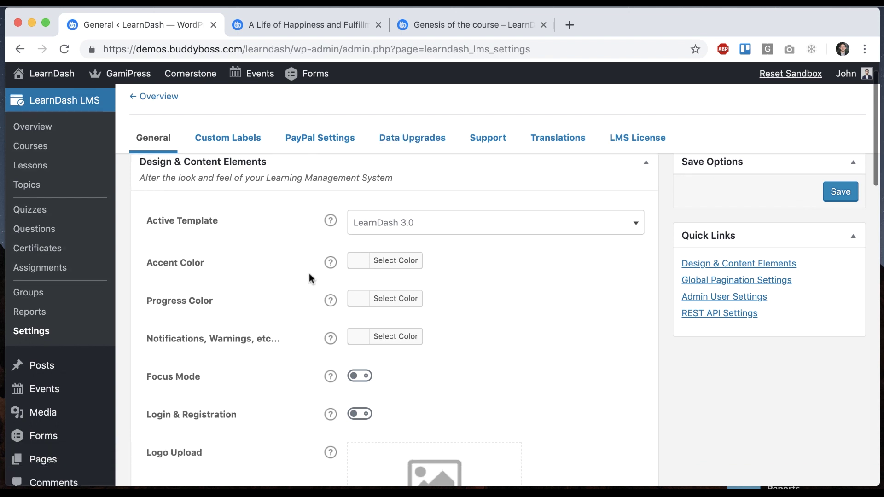
click(363, 345)
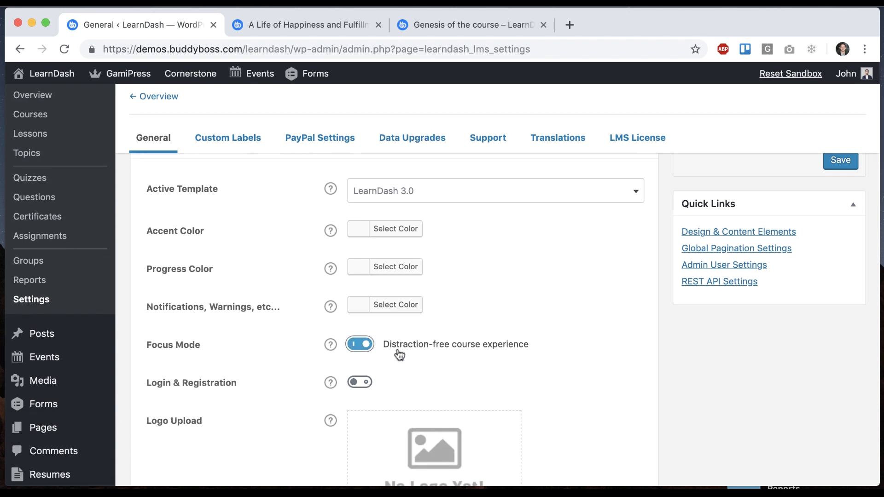
click(836, 164)
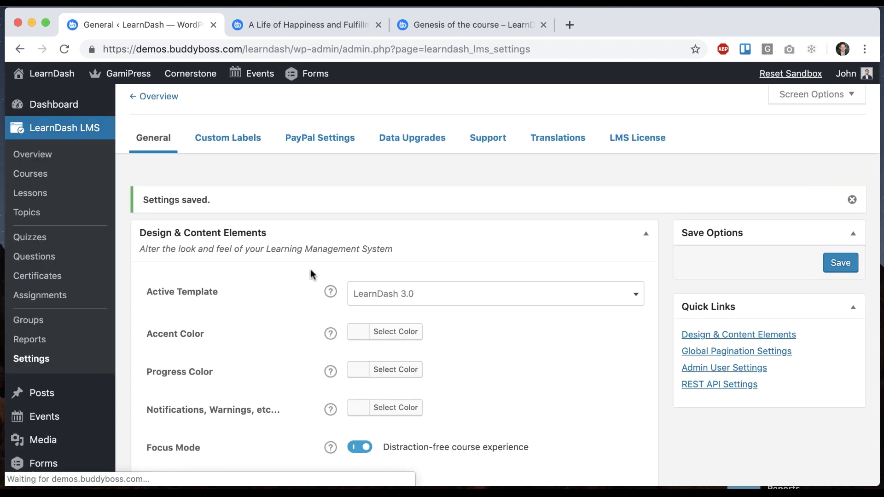
click(460, 25)
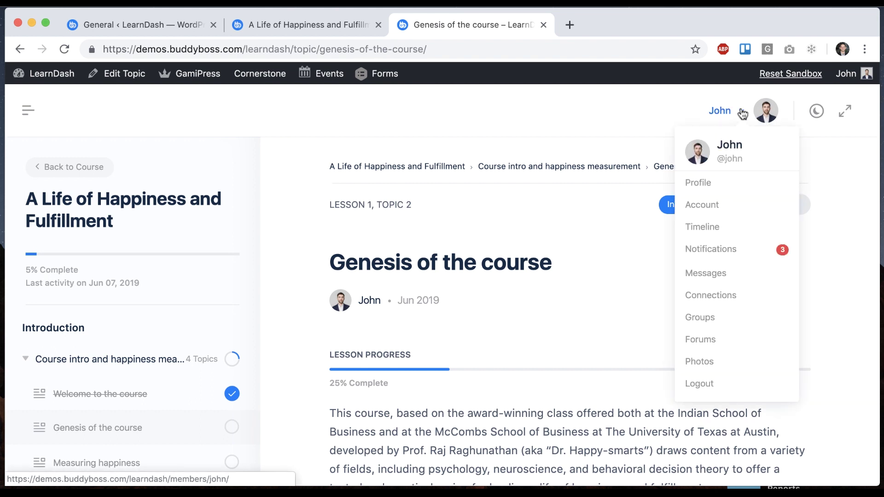
- Hide the course outline with the expand icon and scroll through the 'Genesis of the course' content
click(852, 107)
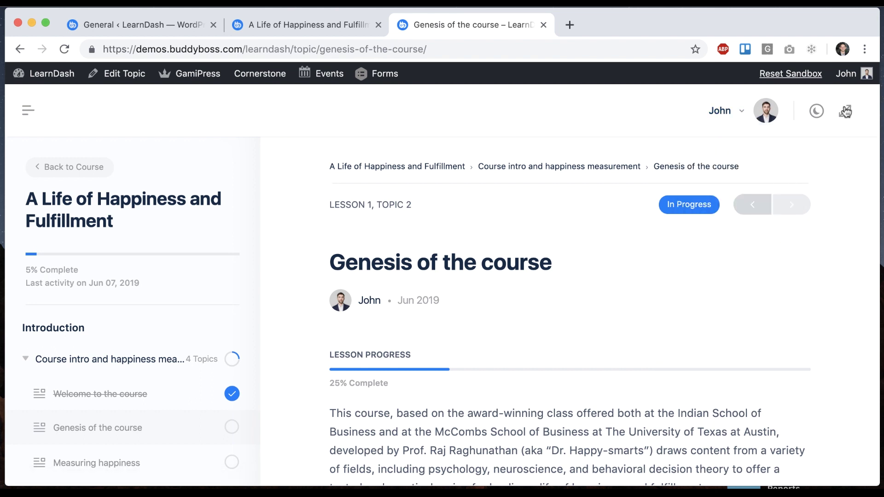
scroll(534, 315, down, 10)
scroll(534, 315, down, 5)
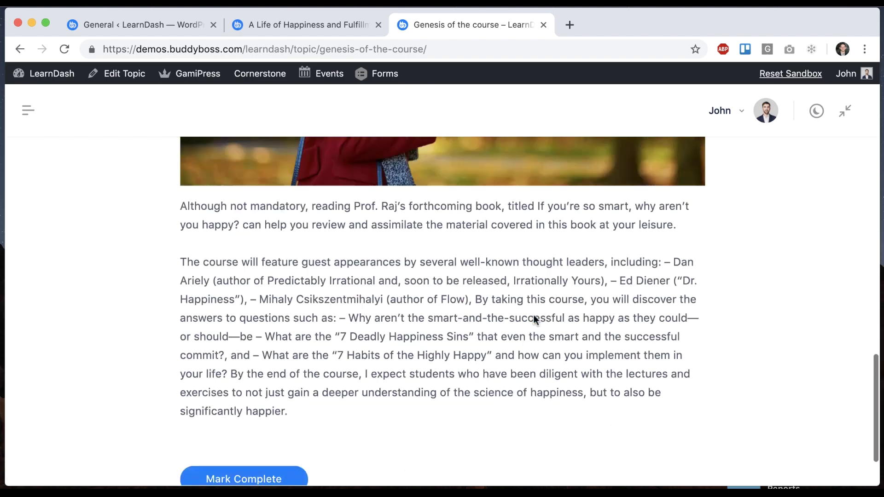